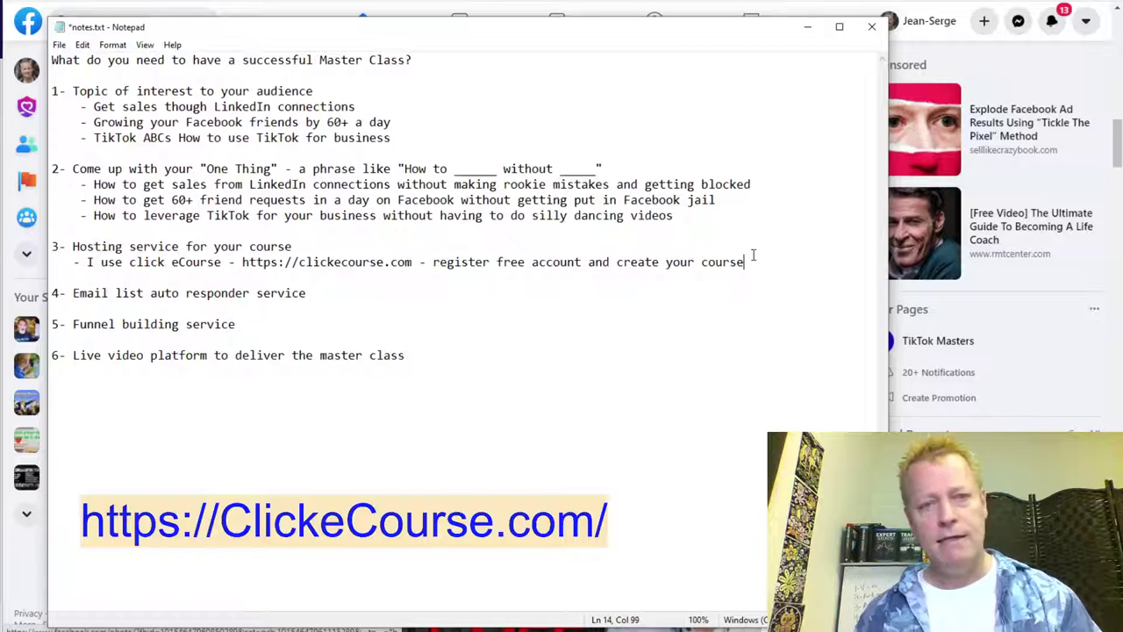
Switch to the AWeber subscriber page and open the campaigns of the Perfect Webinar Master Class list.
left_click(312, 295)
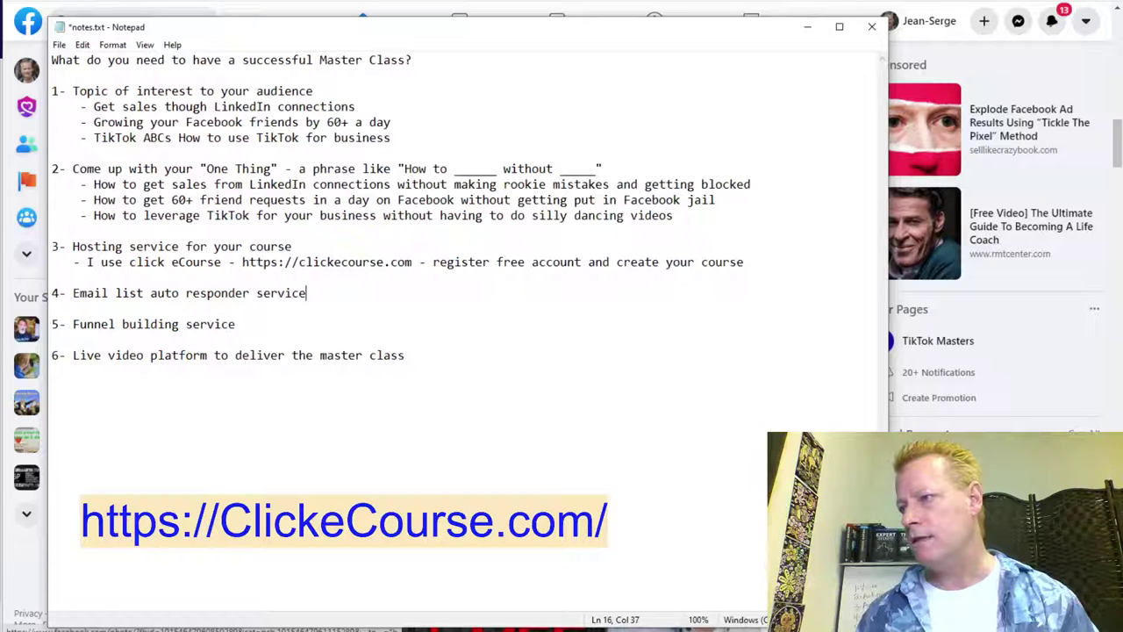
left_click(361, 296)
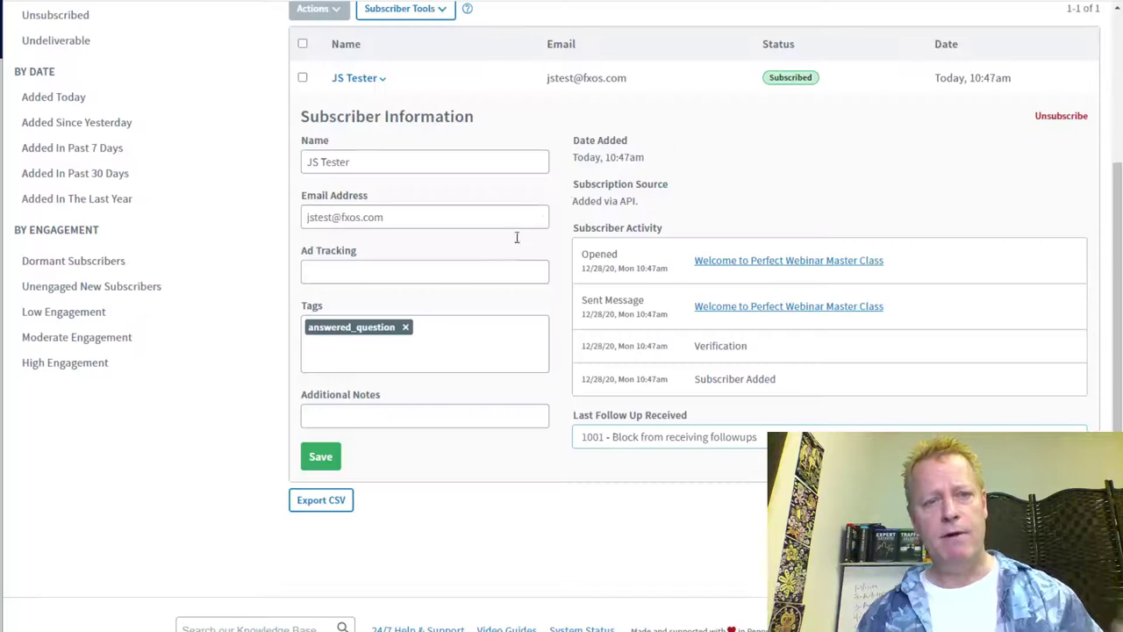
scroll(218, 258, "up", 3)
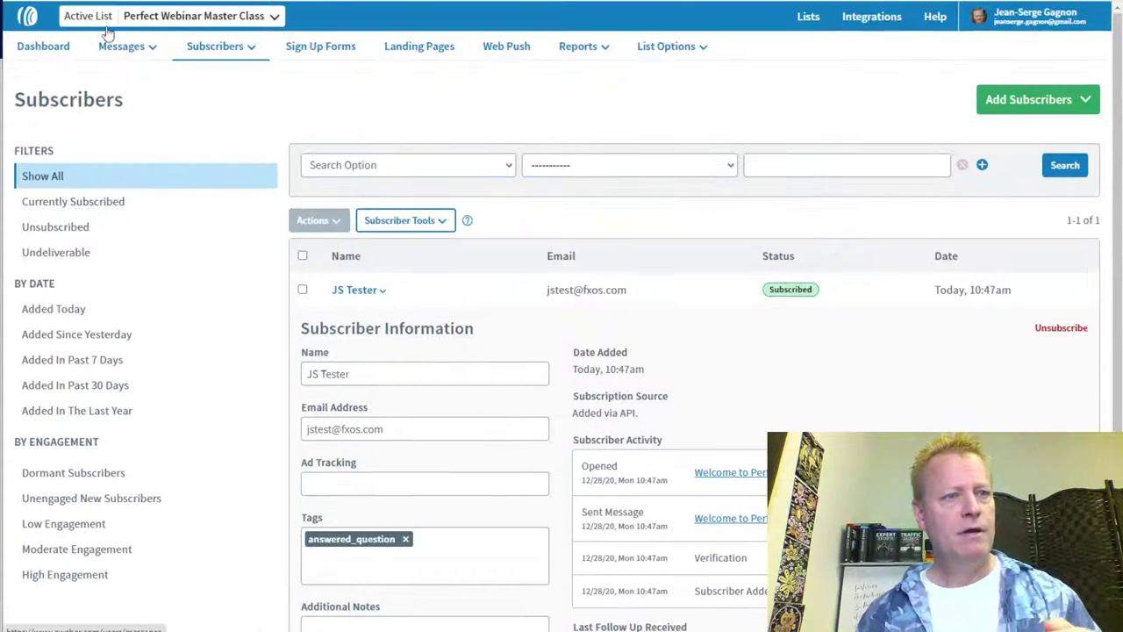
mouse_move(150, 46)
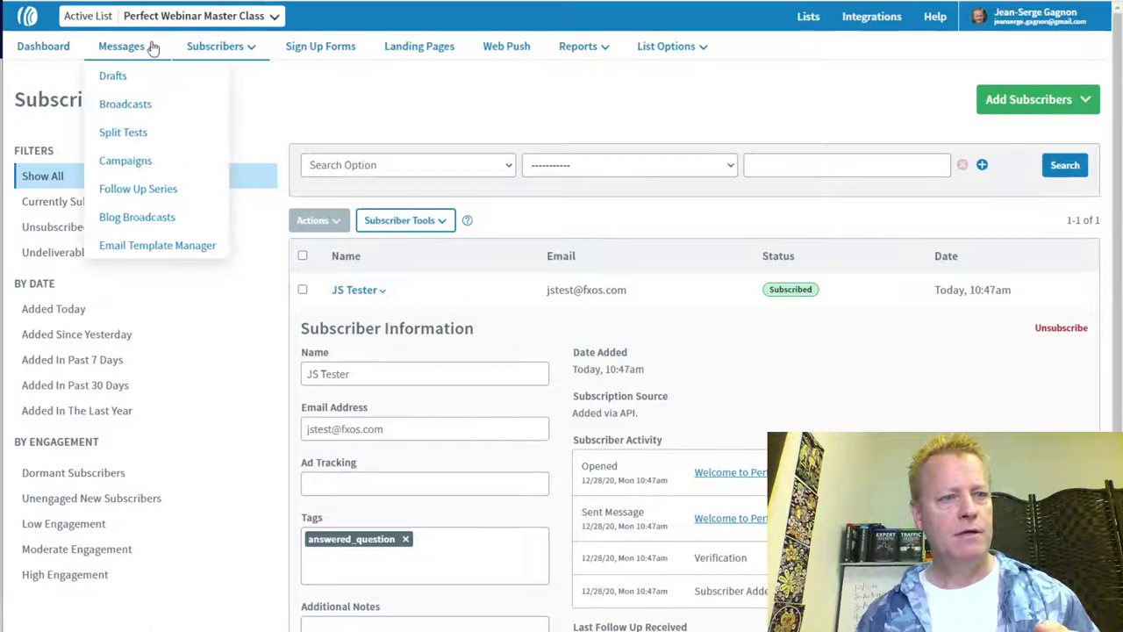
left_click(125, 160)
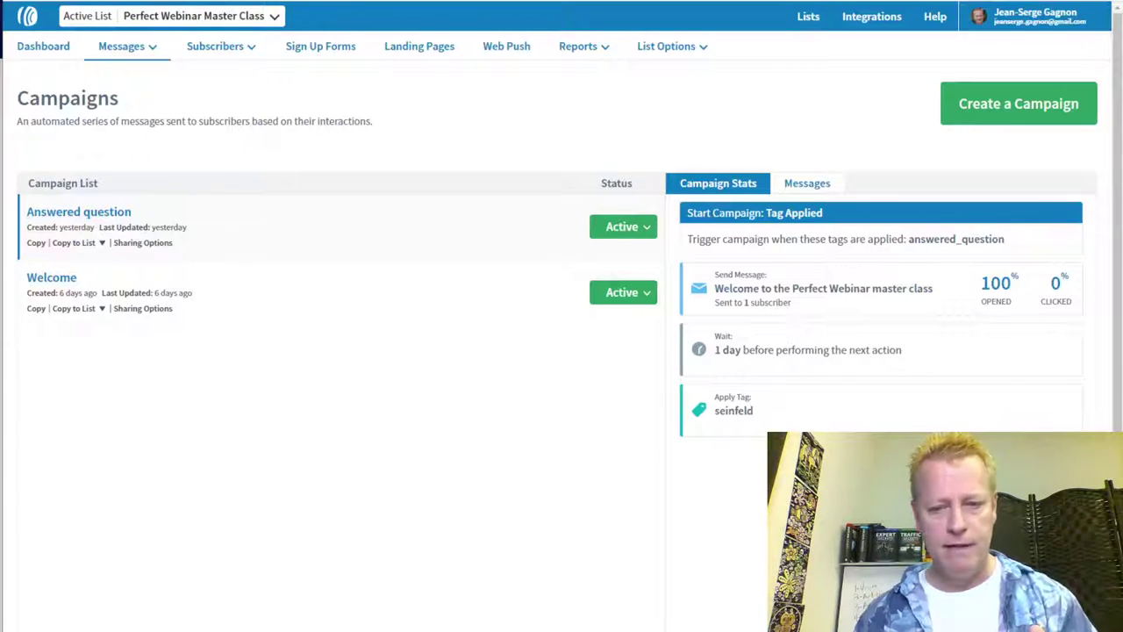
Switch to the Notepad notes and add the item "6- Funnel to get access to master class" below the funnel building service item.
key("alt+Tab")
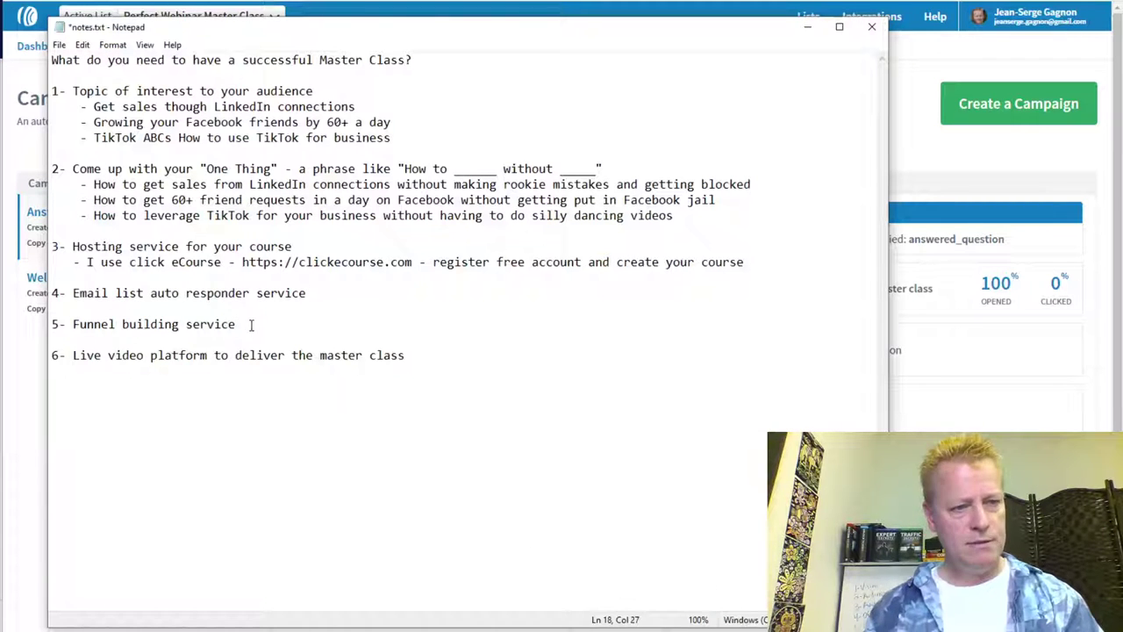
key("Return")
key("Return")
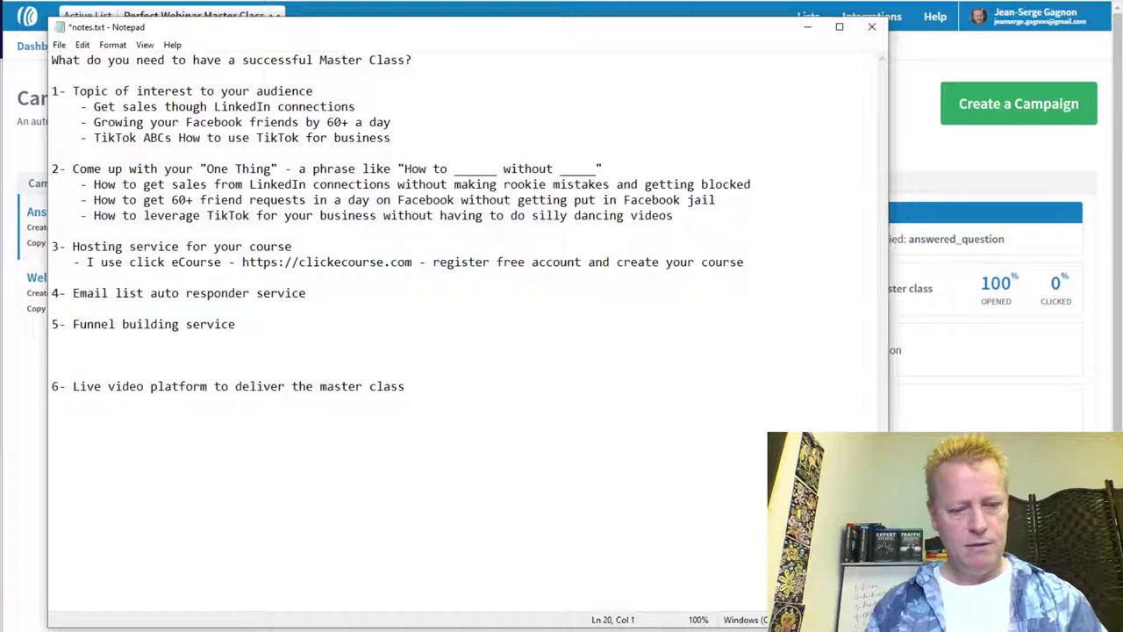
type("6- Funnel to l")
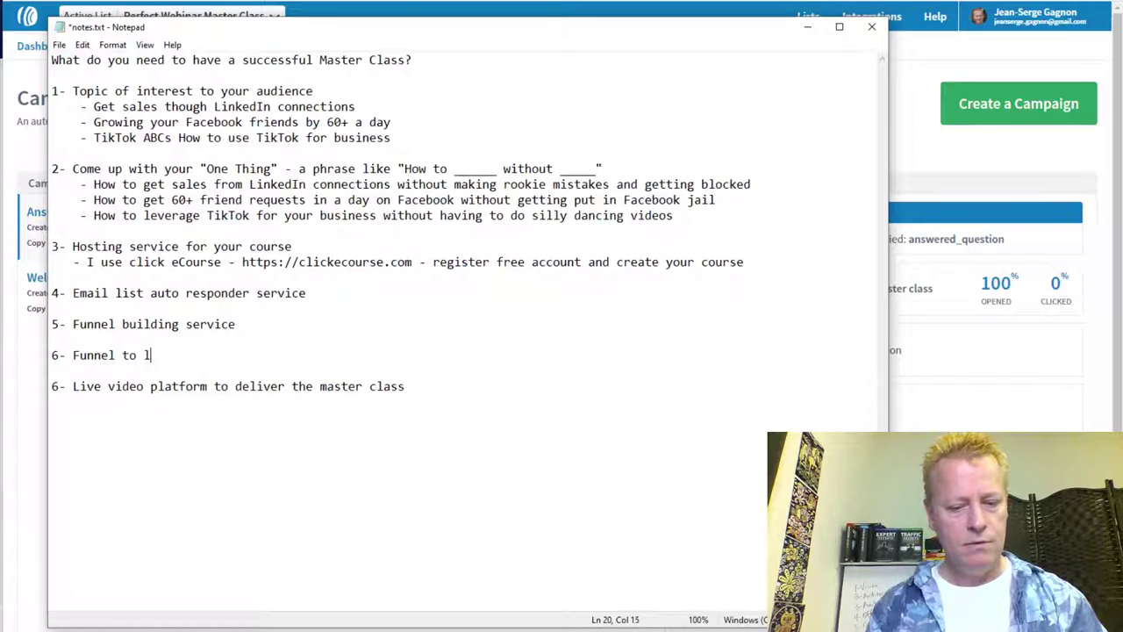
key("BackSpace")
key("BackSpace")
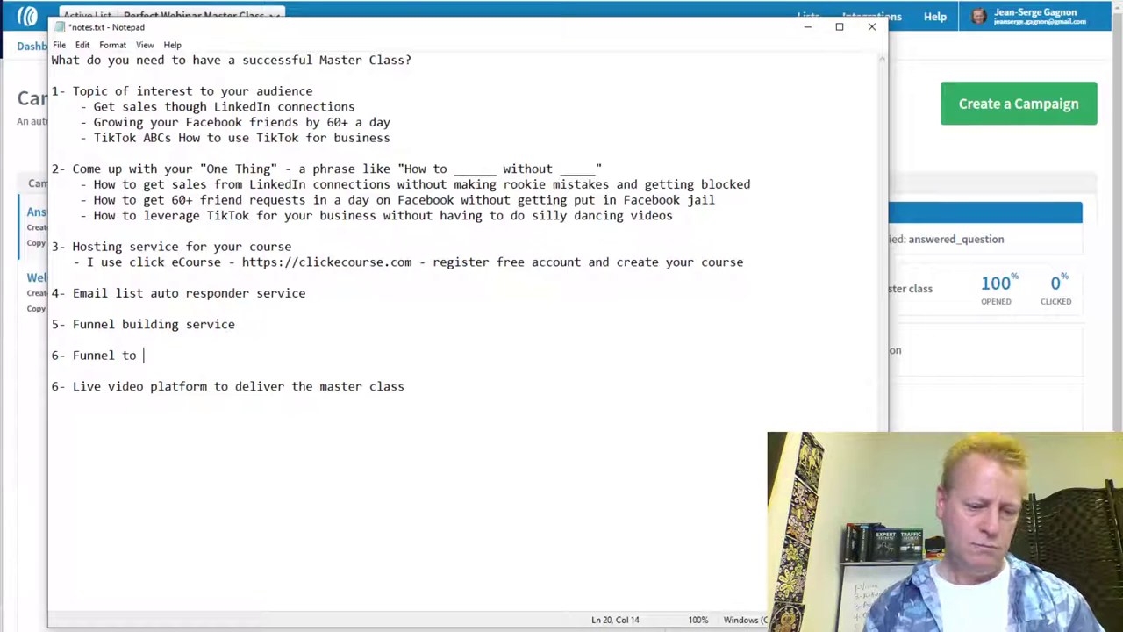
type("get access")
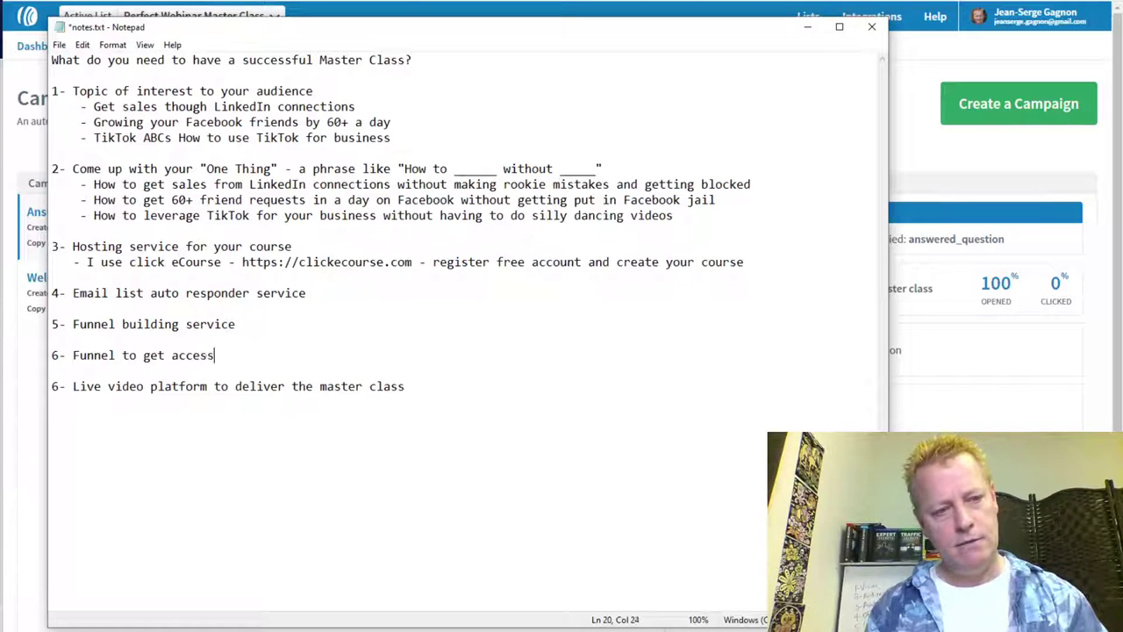
type(" to mas")
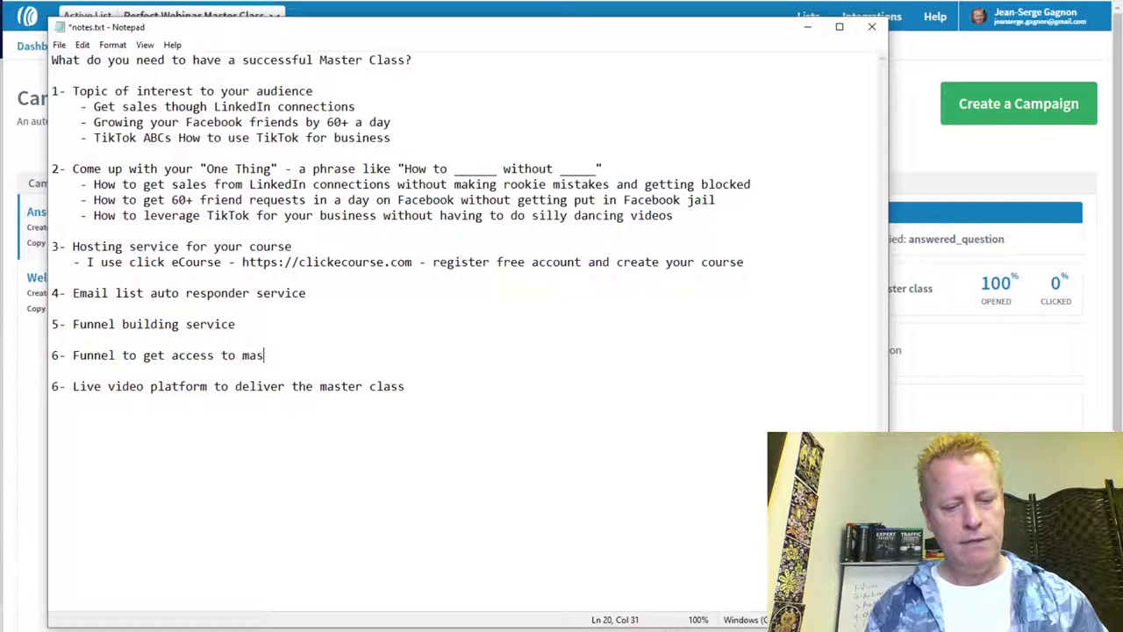
type("ter class")
Add the item "7- Funnel to do an Ask Campaign" below the master class funnel item.
key("Return")
key("Return")
type("7- Funnel t")
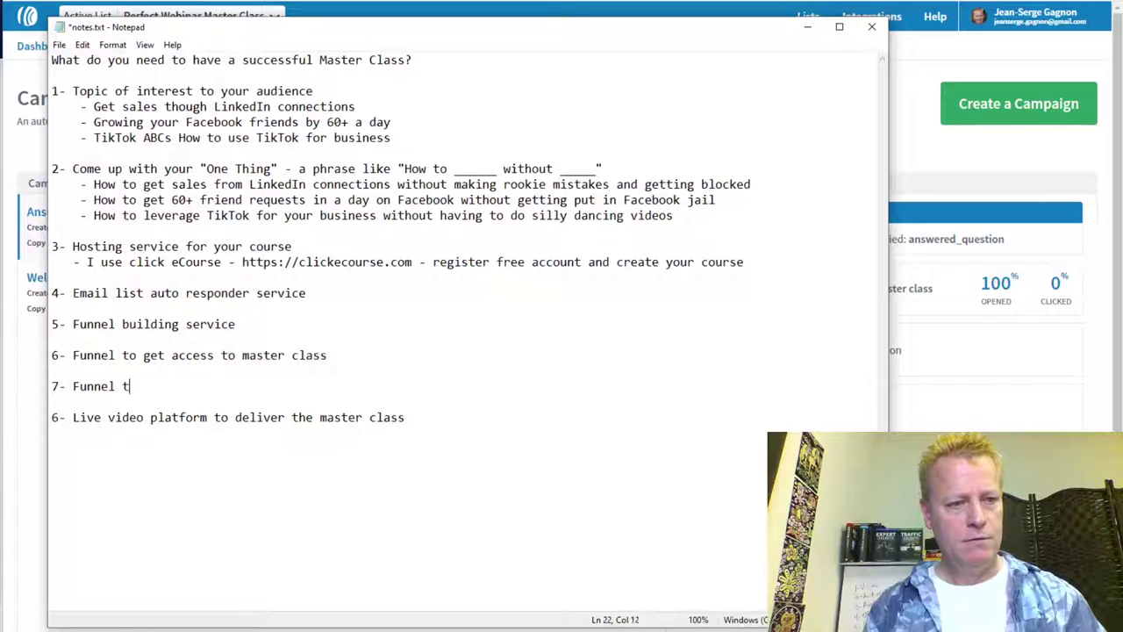
type("o ask")
key("BackSpace")
key("BackSpace")
key("BackSpace")
type("fo an")
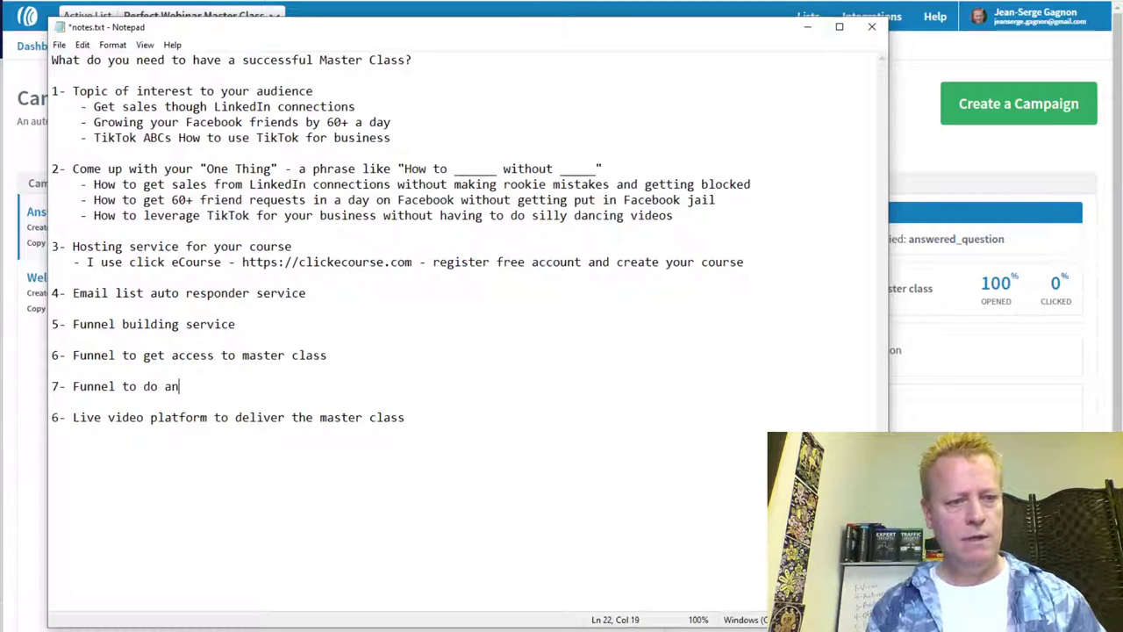
type(" Ask Campaign")
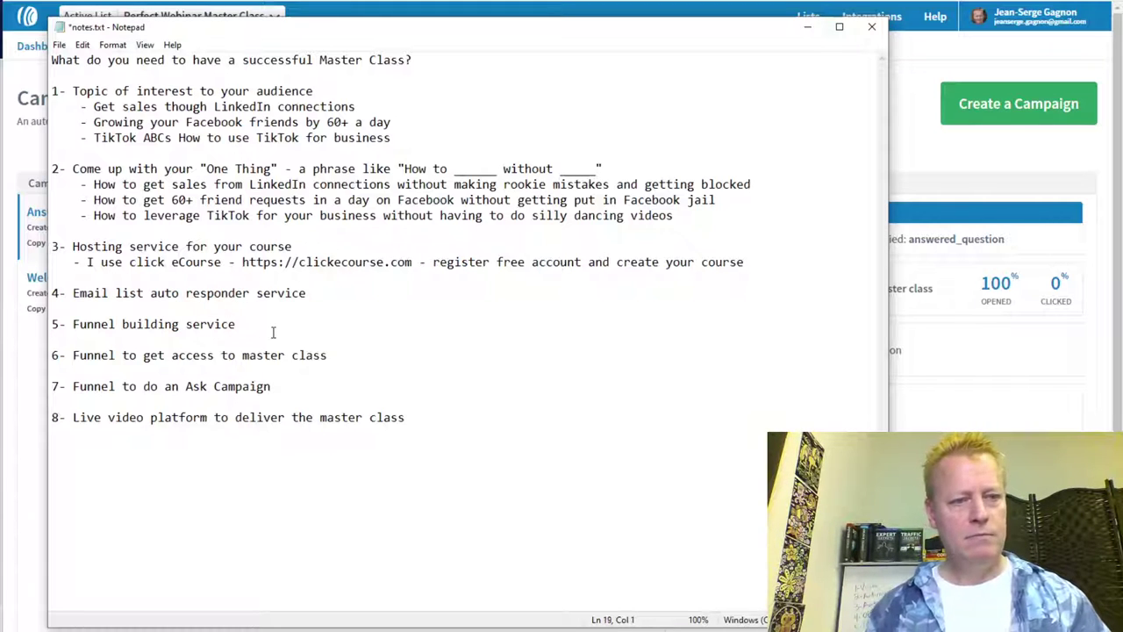
Merge item 6 into item 5 so it reads "Funnel building service to create funnel to get access to master class".
key("Left")
key("BackSpace")
key("BackSpace")
key("BackSpace")
key("BackSpace")
key("BackSpace")
type("to create f")
key("Delete")
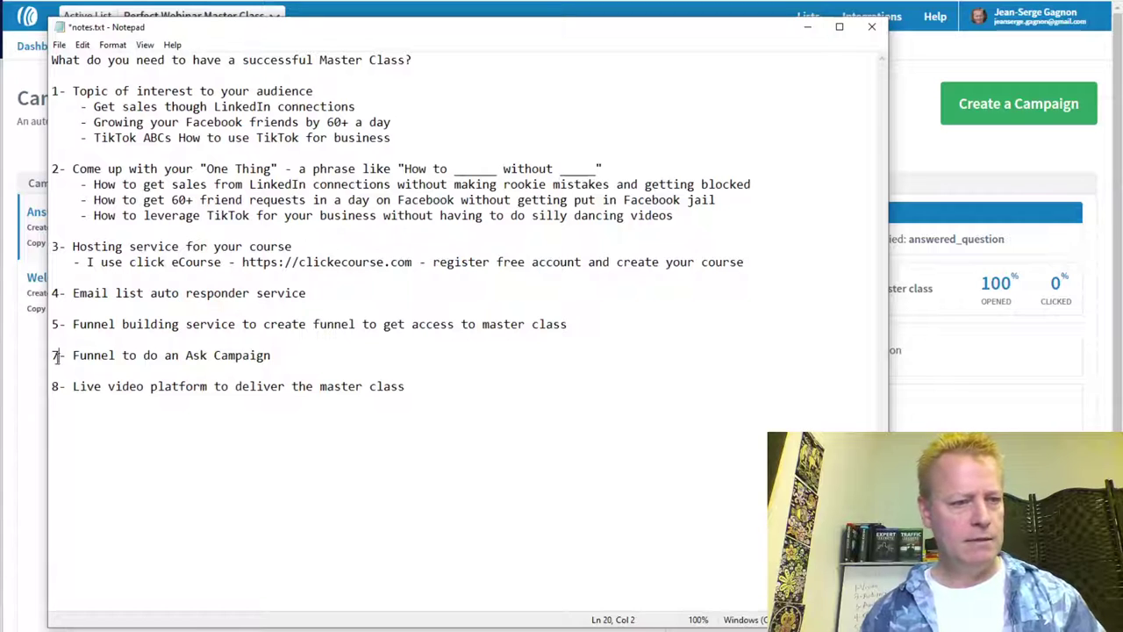
Renumber the Ask Campaign item as 6 and the live video platform item as 7.
key("BackSpace")
type("6")
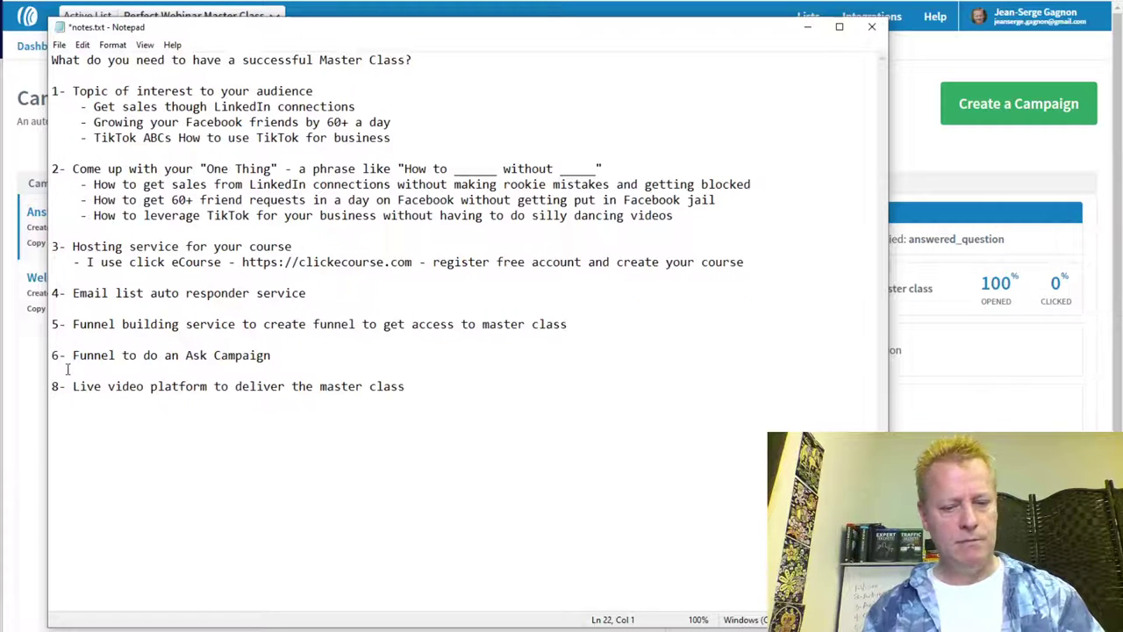
left_click(441, 326)
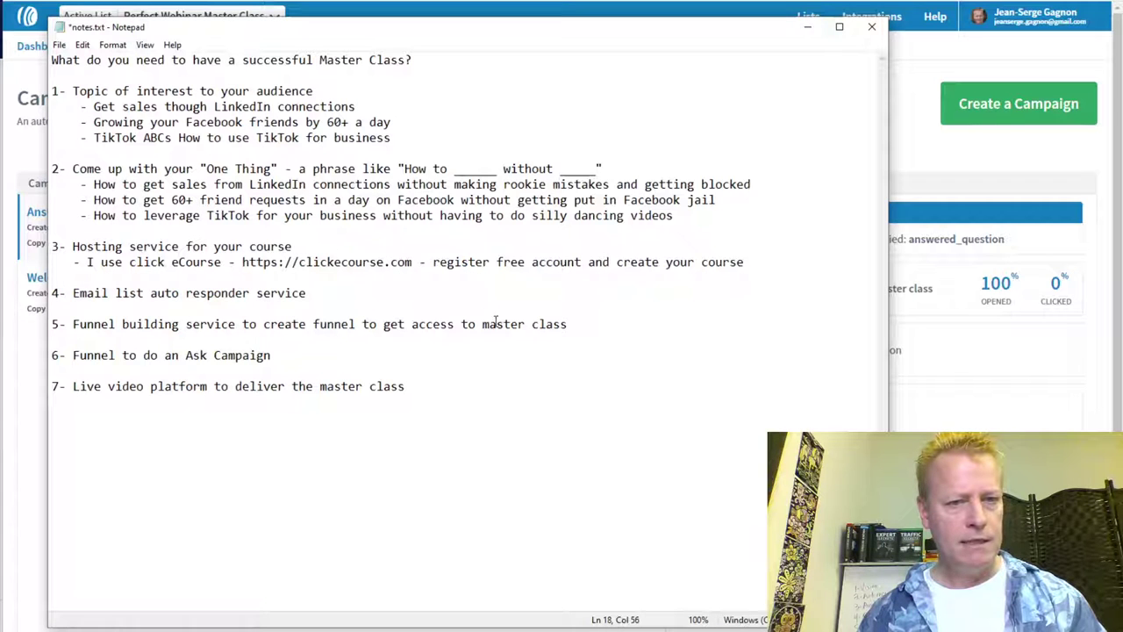
left_click(638, 327)
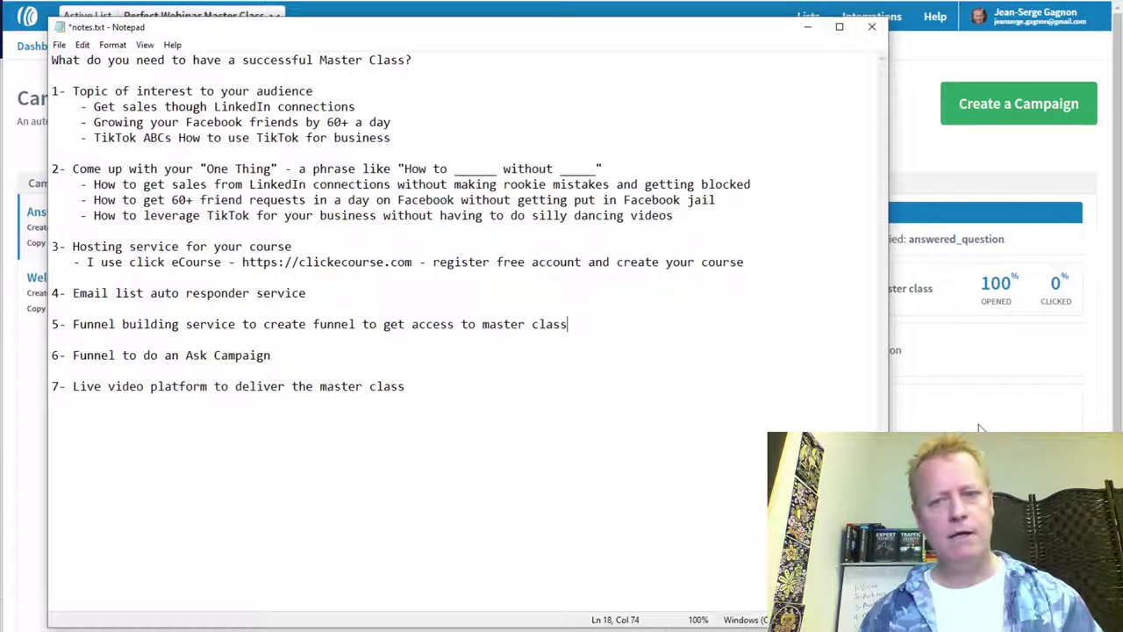
Switch back to AWeber and view the stats of the Welcome and Answered question campaigns.
left_click(1013, 342)
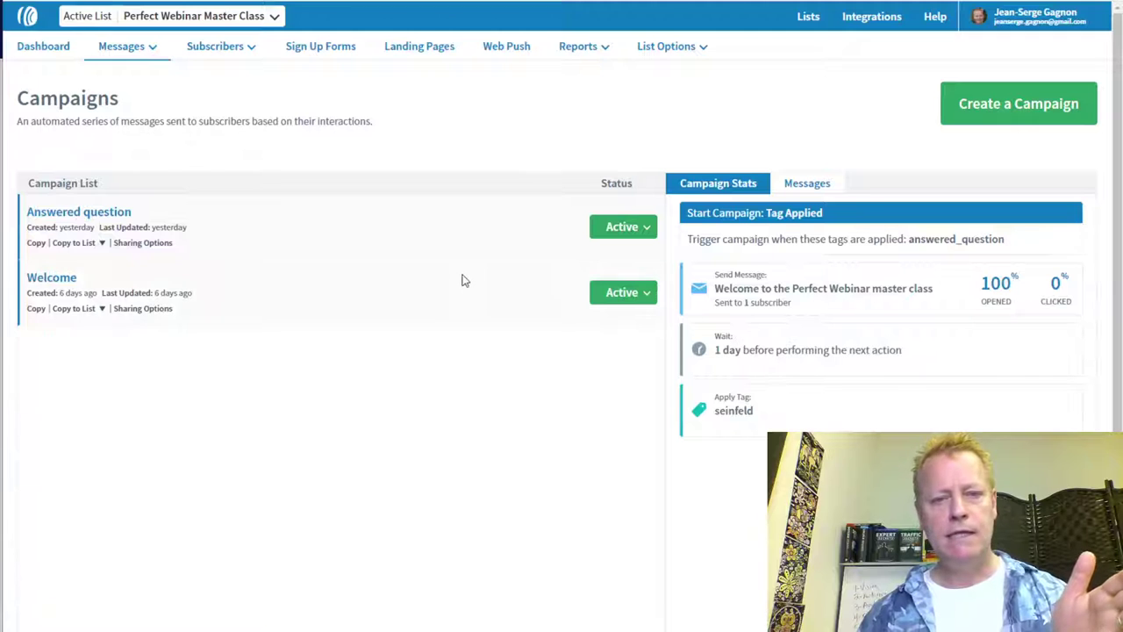
left_click(463, 278)
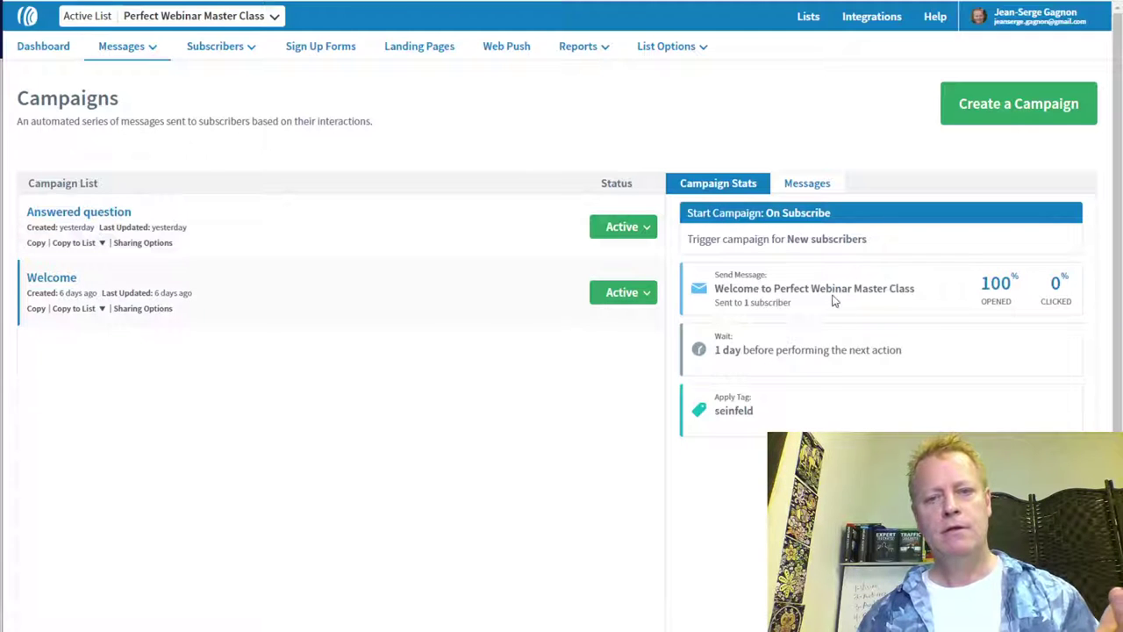
left_click(517, 229)
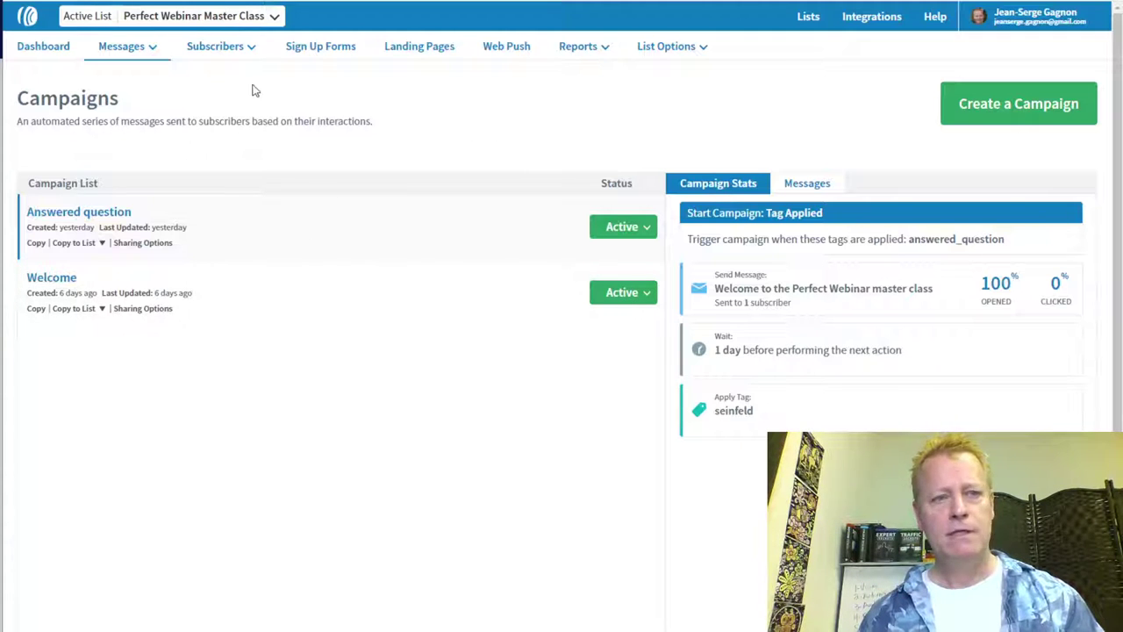
Open the list's subscribers and examine the test subscriber's details, tags and both pages of activity.
left_click(219, 46)
left_click(227, 87)
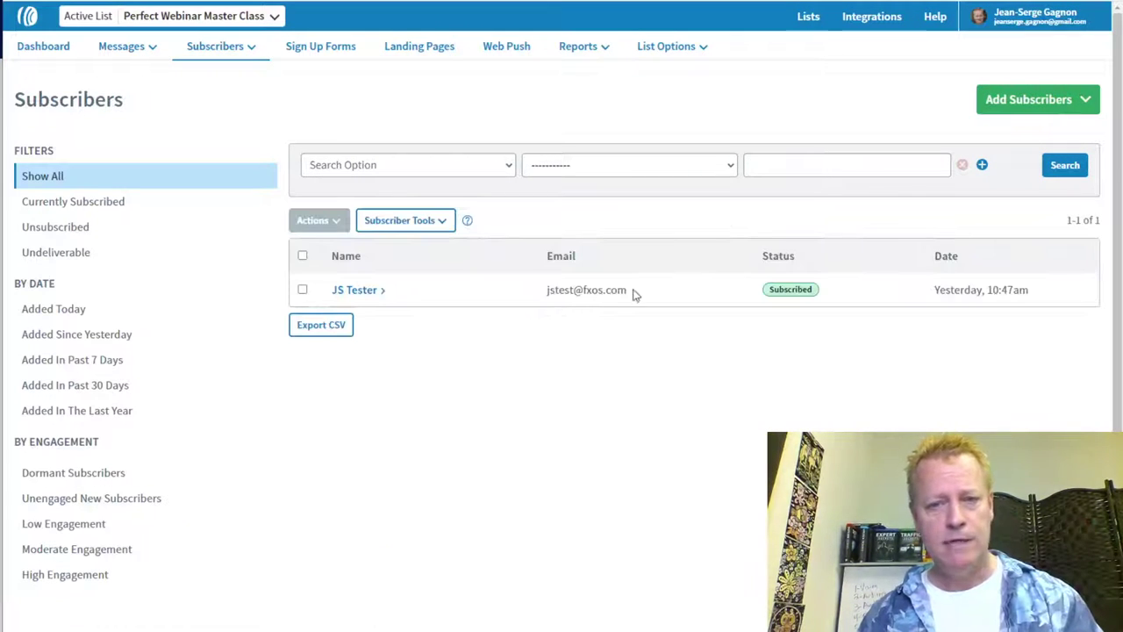
left_click(358, 291)
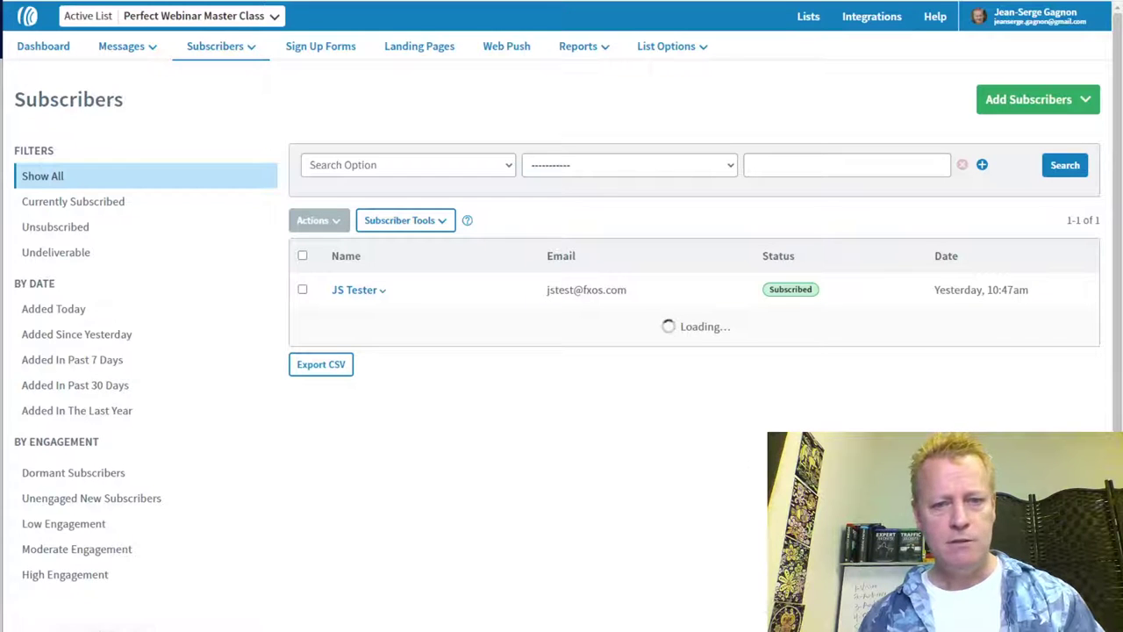
scroll(617, 378, "down", 3)
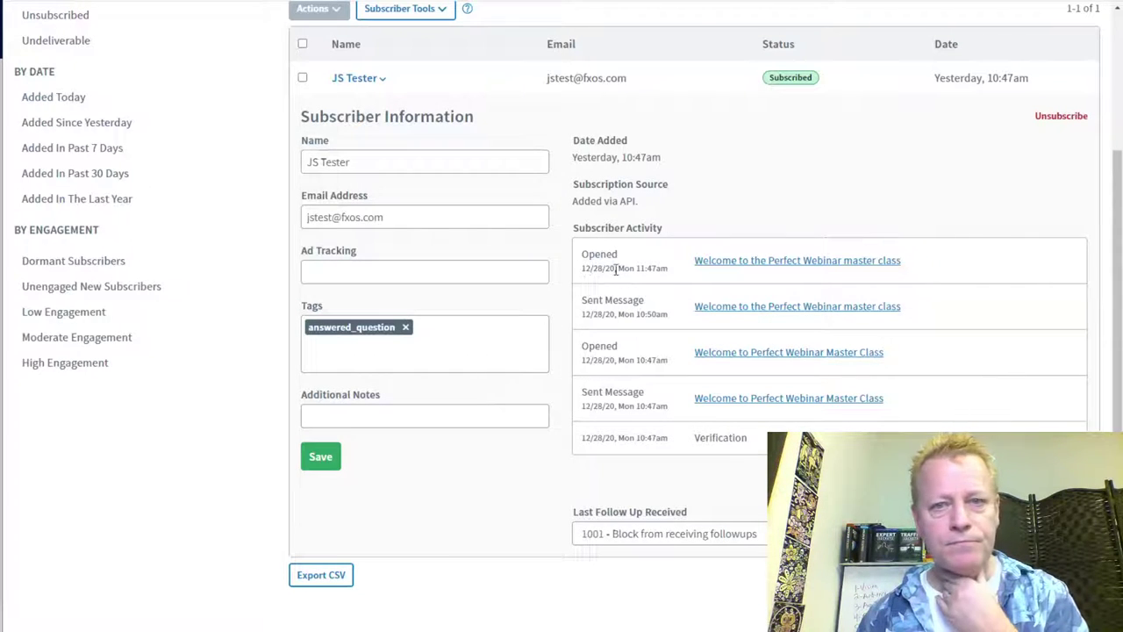
scroll(625, 289, "up", 1)
scroll(626, 419, "down", 2)
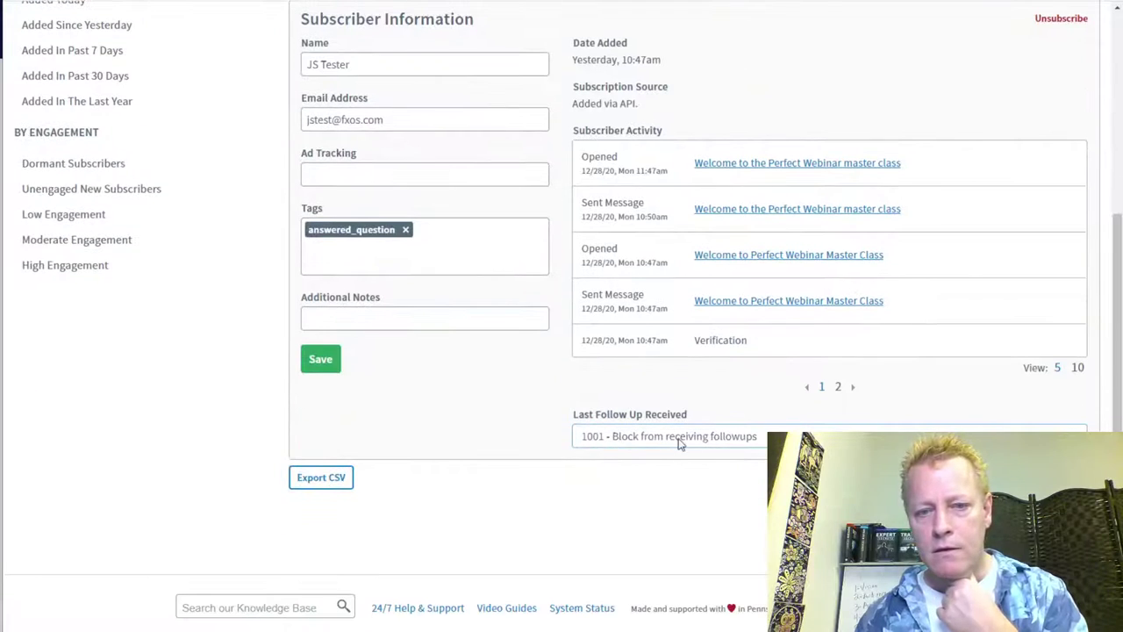
left_click(858, 389)
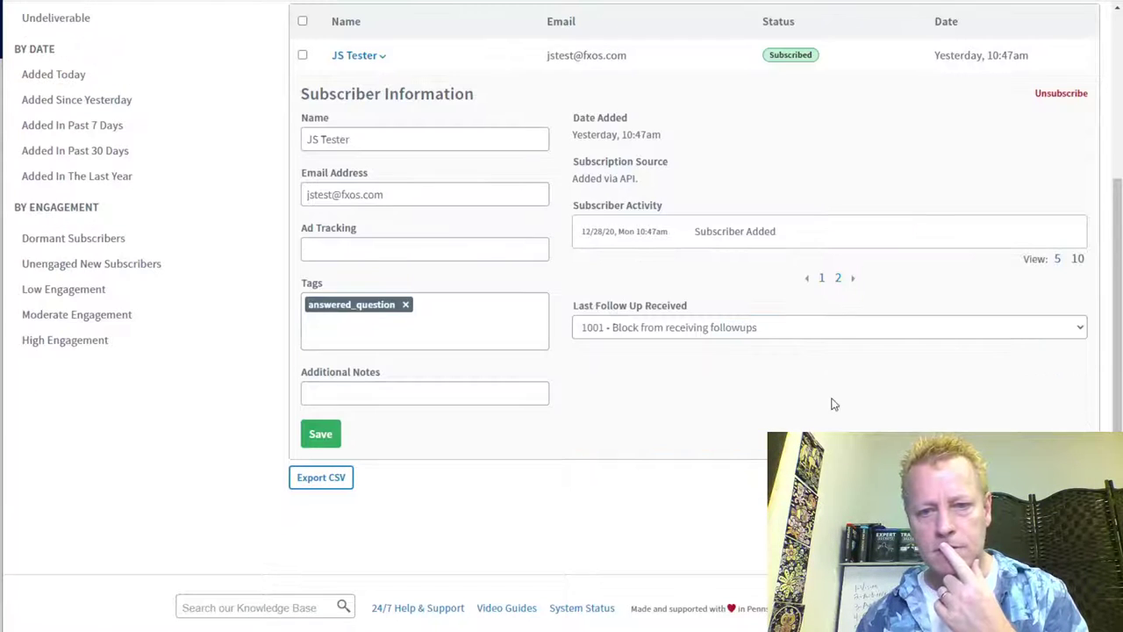
left_click(821, 279)
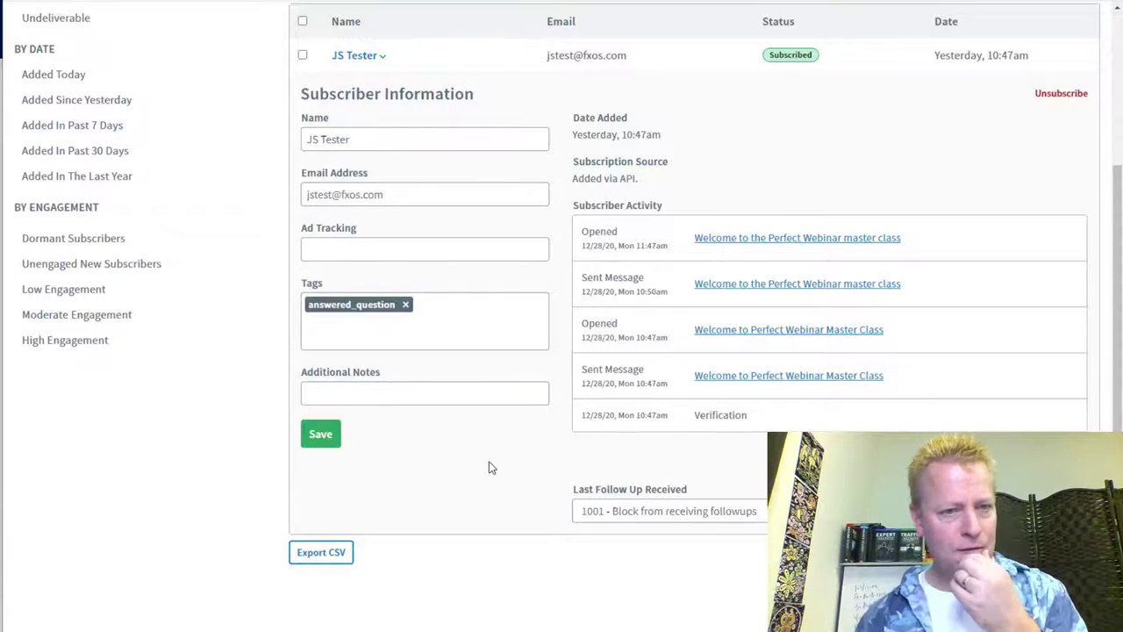
scroll(488, 464, "up", 1)
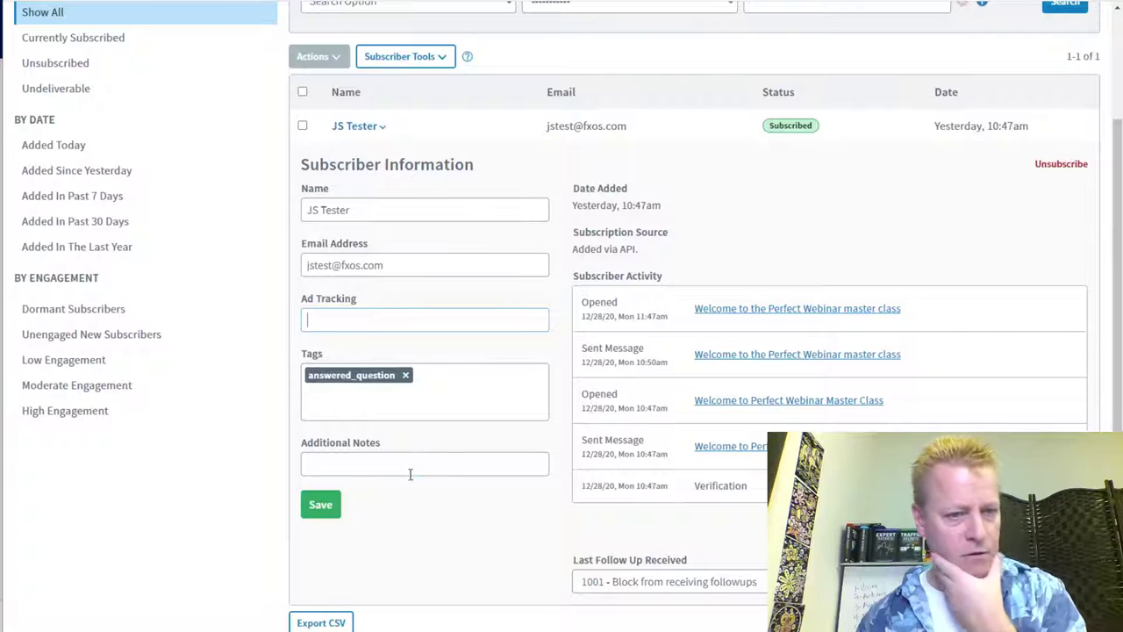
Add a custom field named question to the Perfect Webinar Master Class list, enable Subscriber Update for it, and save the custom fields.
scroll(468, 496, "up", 3)
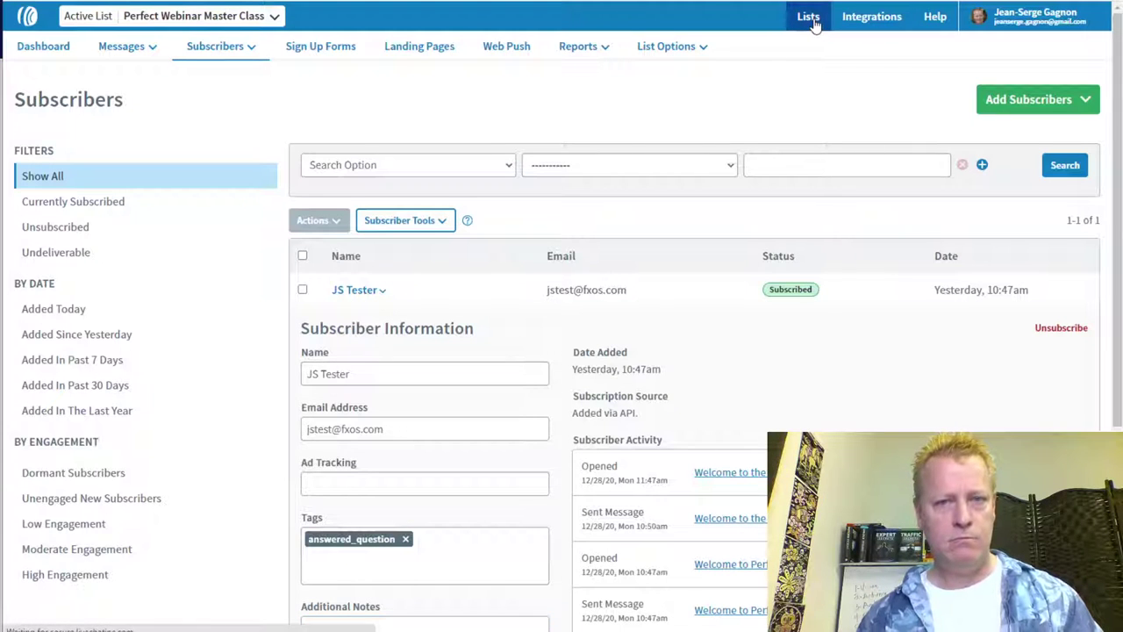
mouse_move(703, 46)
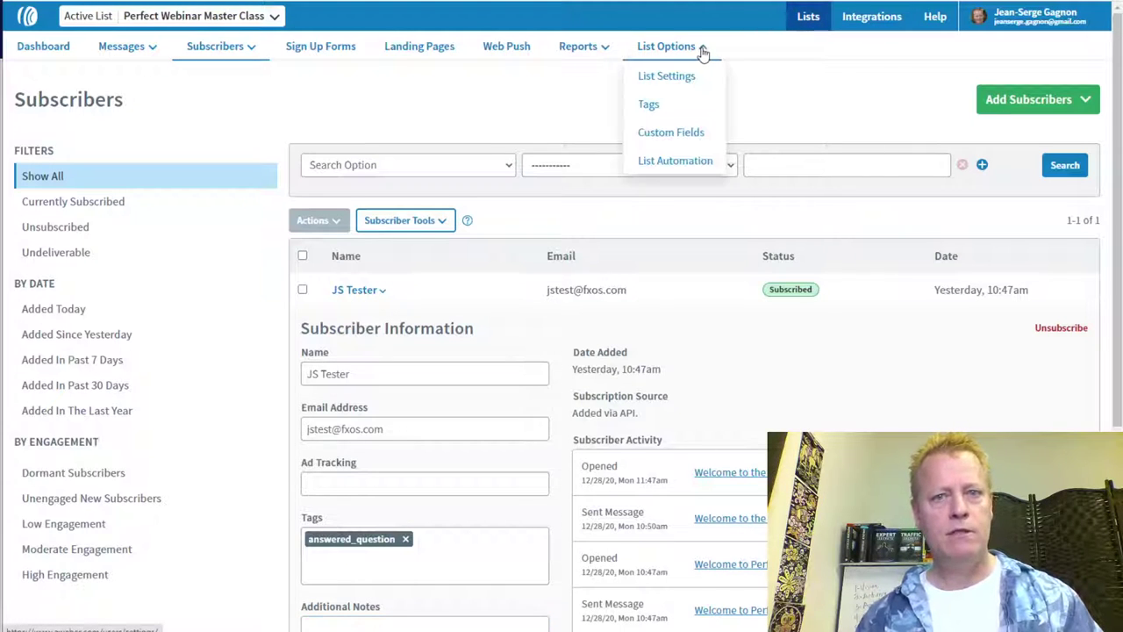
left_click(667, 132)
mouse_move(673, 46)
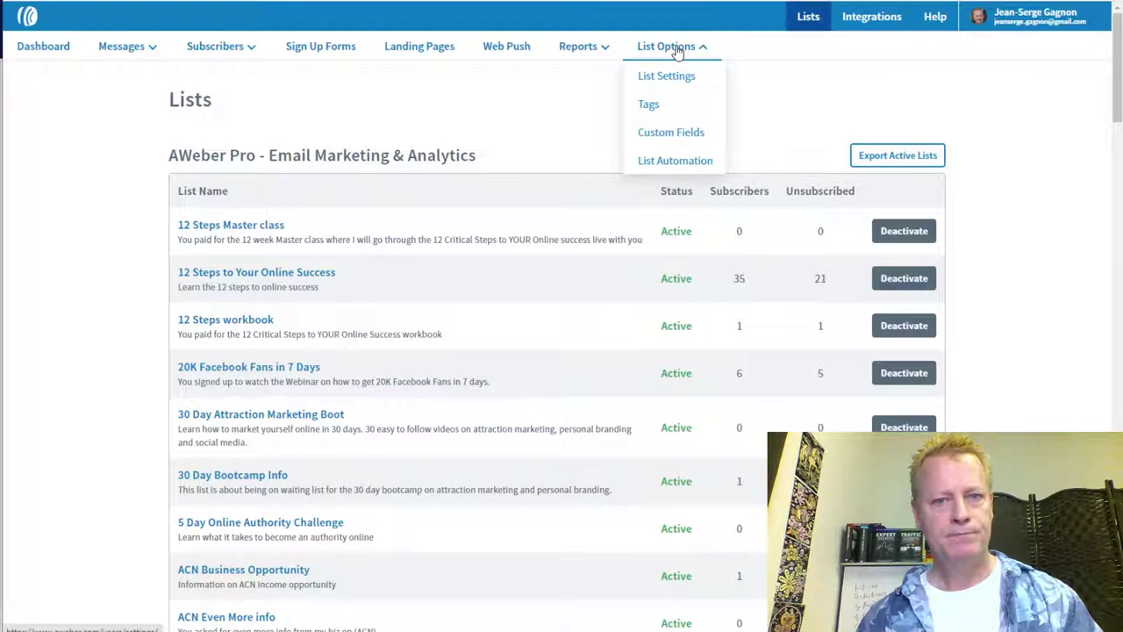
left_click(673, 133)
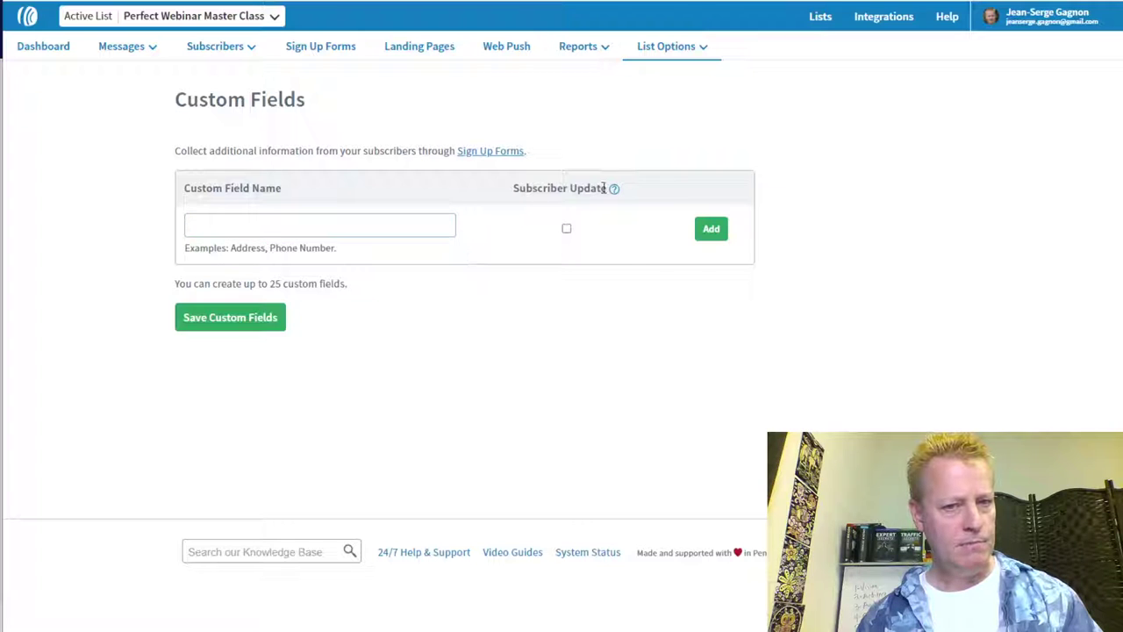
mouse_move(614, 195)
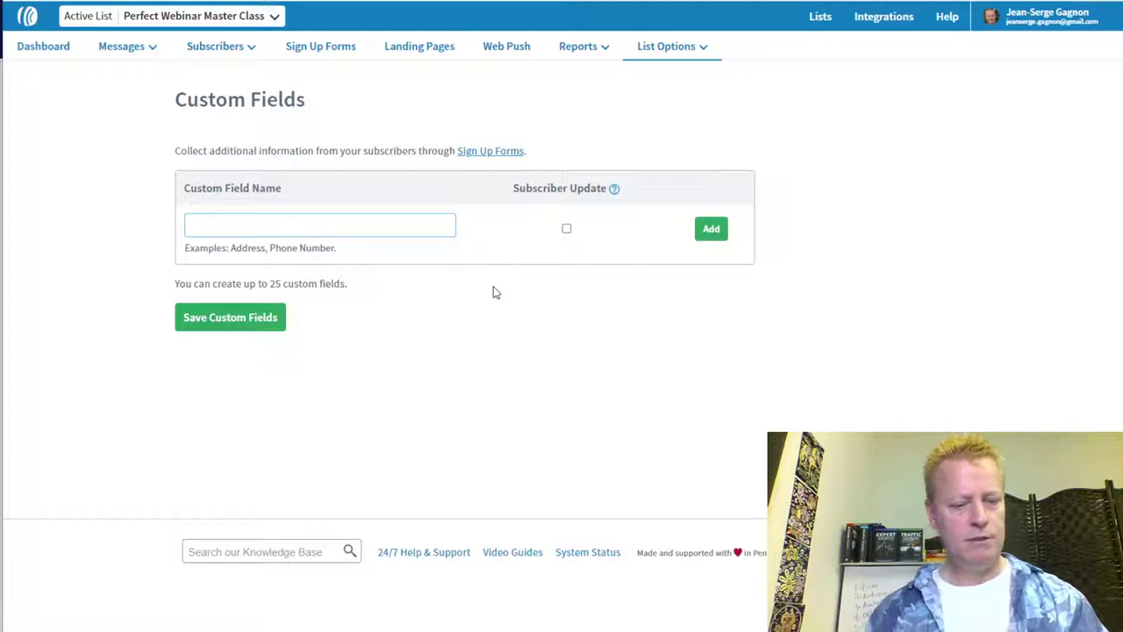
type("estion")
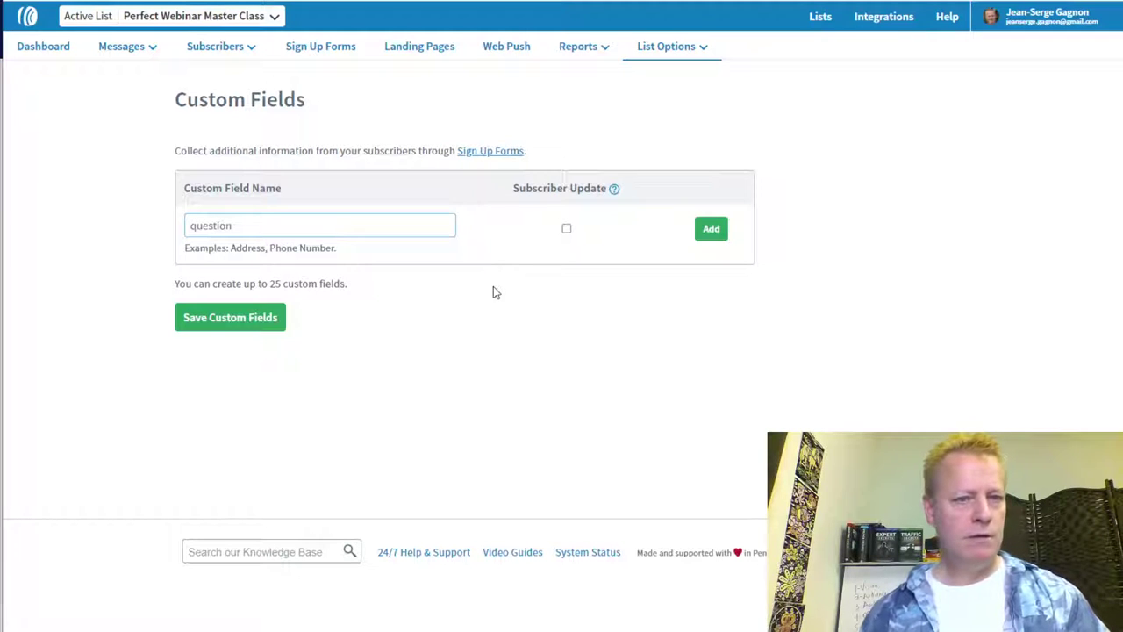
left_click(710, 230)
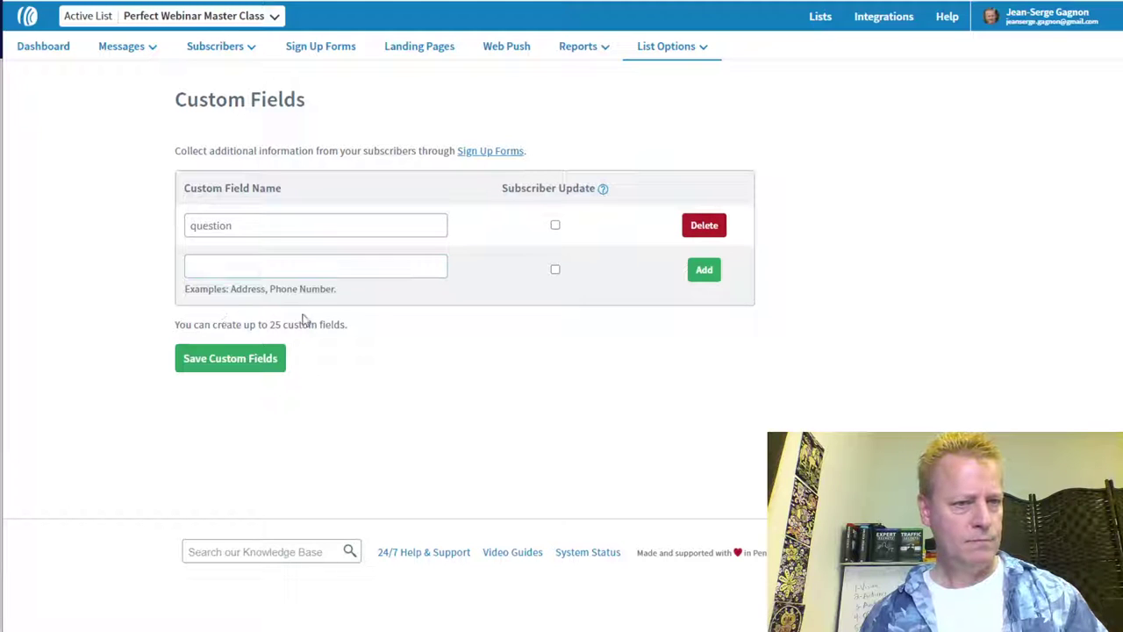
left_click(237, 363)
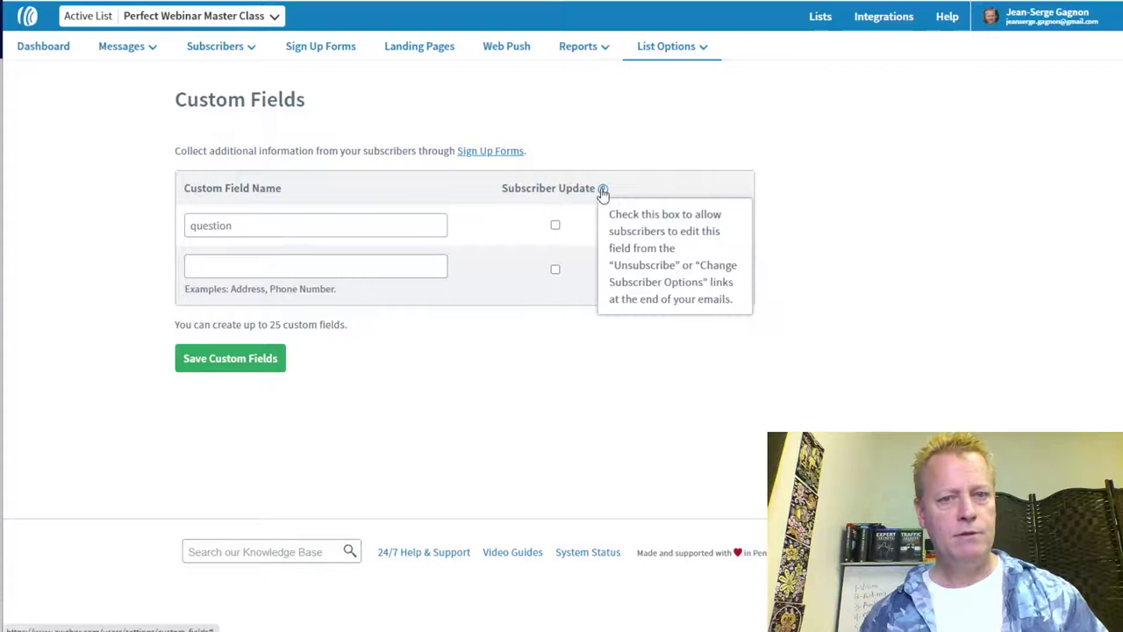
left_click(555, 225)
left_click(226, 359)
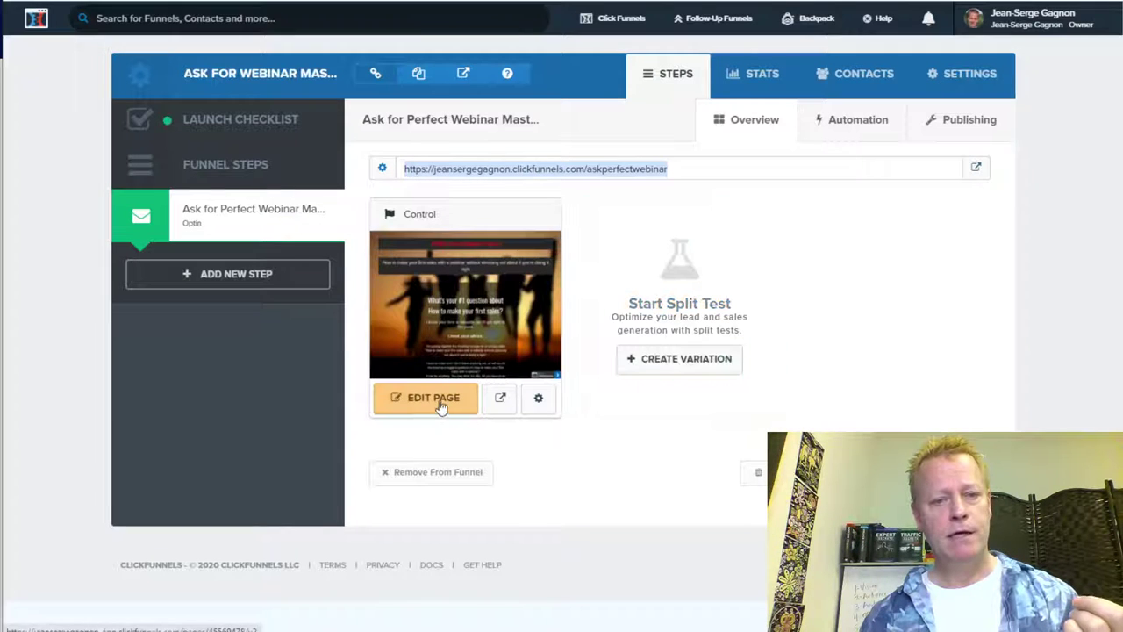
Open the Ask for Perfect Webinar page in the ClickFunnels page editor and look over its question prompt.
left_click(442, 405)
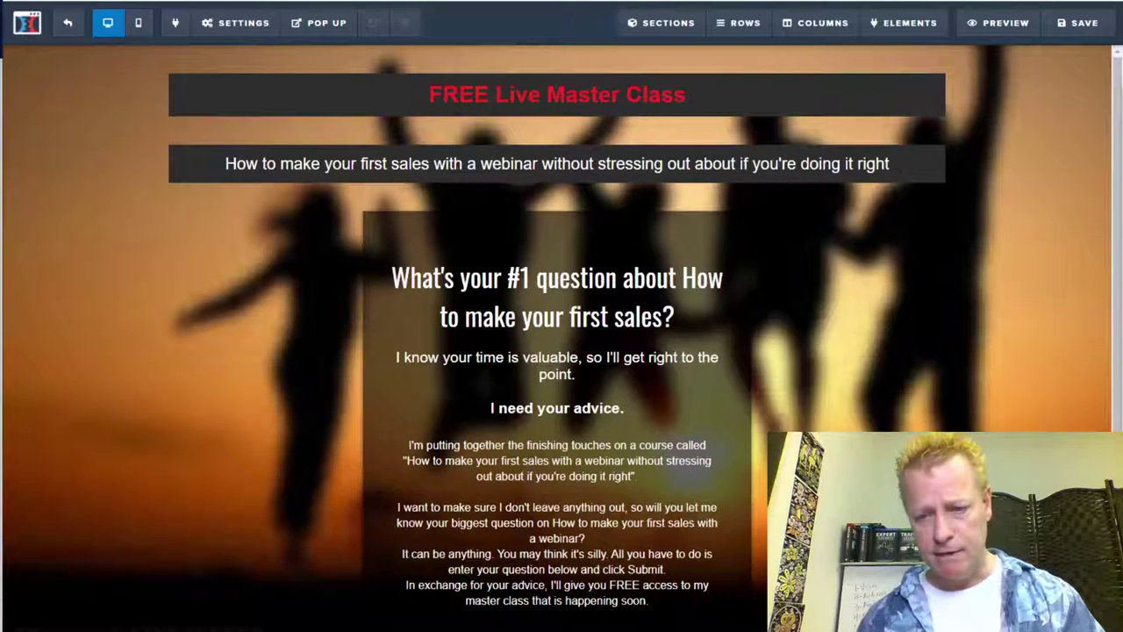
key("alt+Tab")
left_click(151, 293)
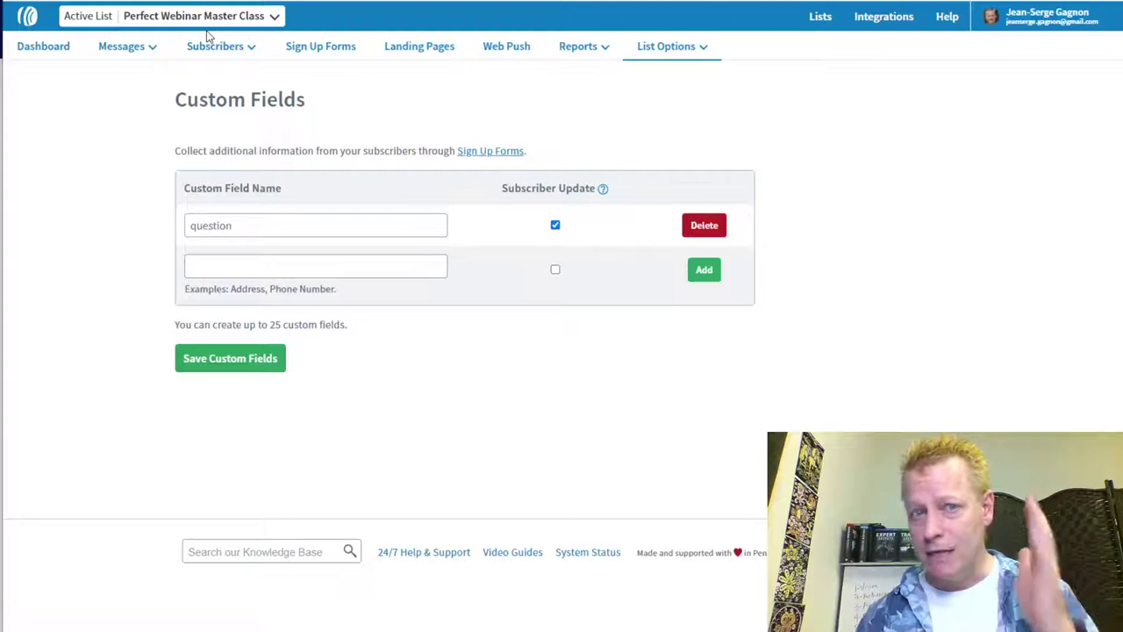
Switch back to AWeber and open the campaigns of the Perfect Webinar Master Class list.
mouse_move(236, 46)
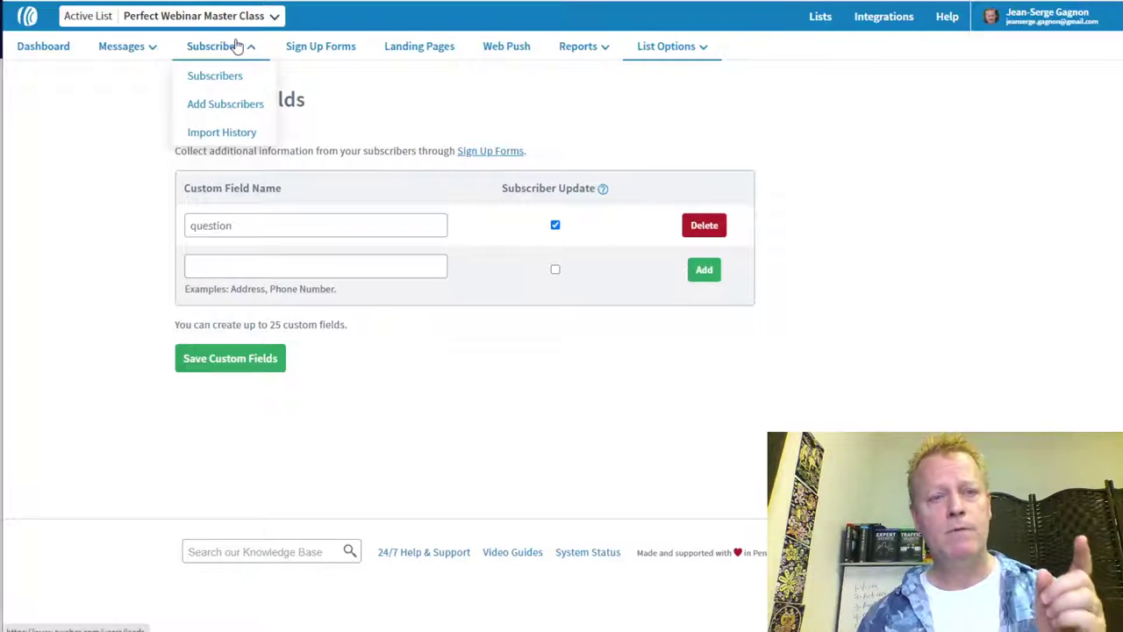
mouse_move(133, 48)
left_click(125, 162)
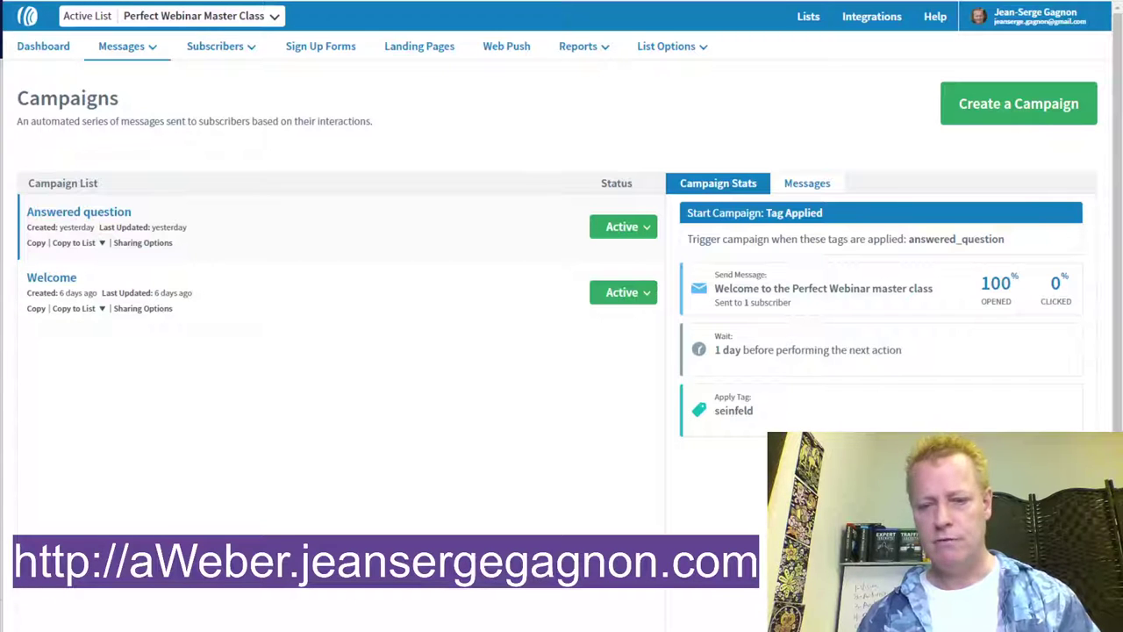
In the Notepad notes, add the sub-item "- I use aWeber -" followed by the personal aWeber link under item 4.
key("alt+Tab")
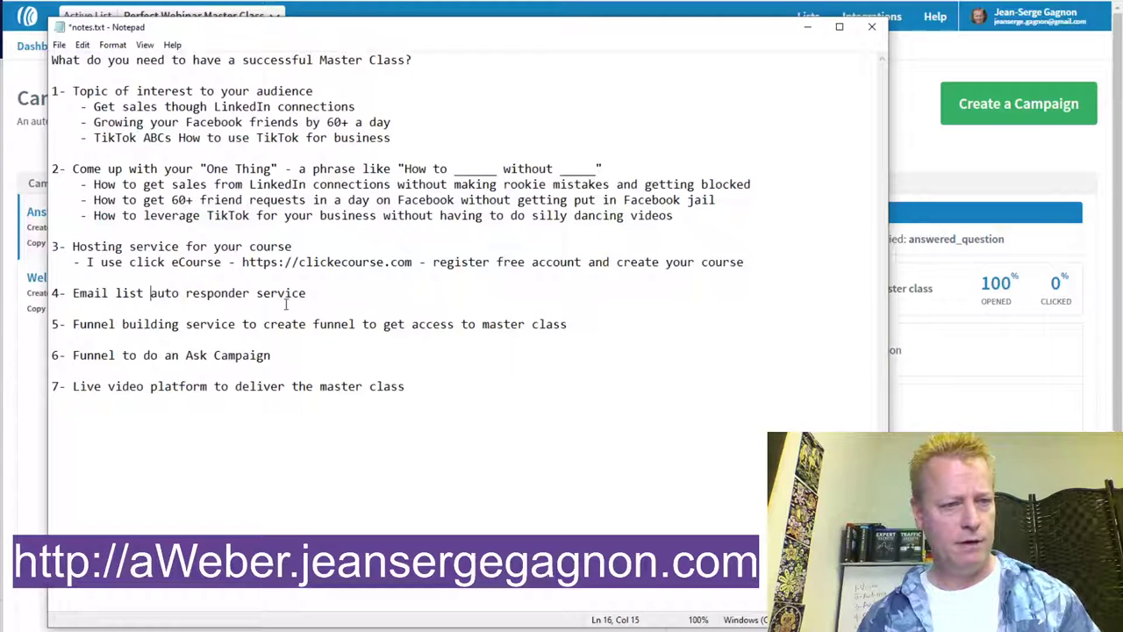
key("Return")
type("- I use aWeber")
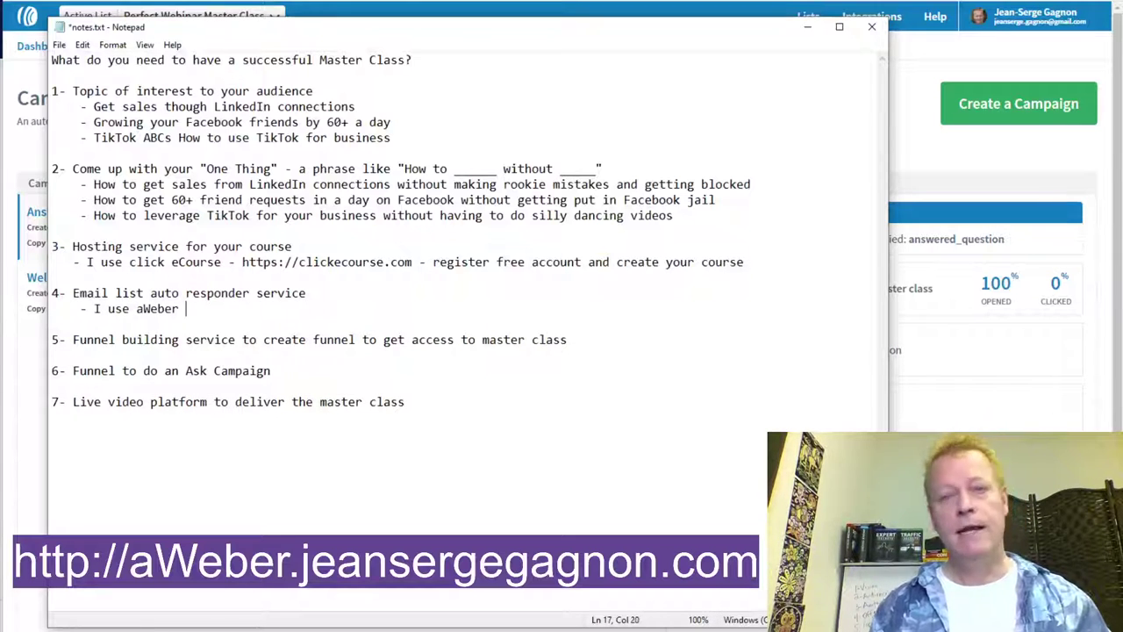
key("BackSpace")
type("- http://aw")
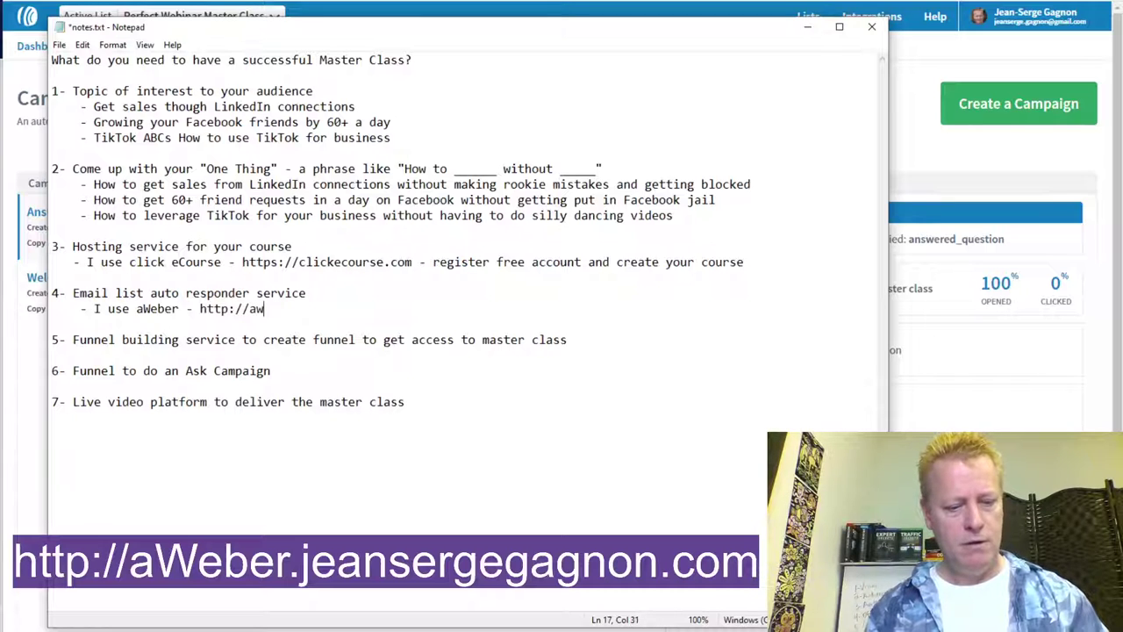
type("eber.jeansergegagnon.com")
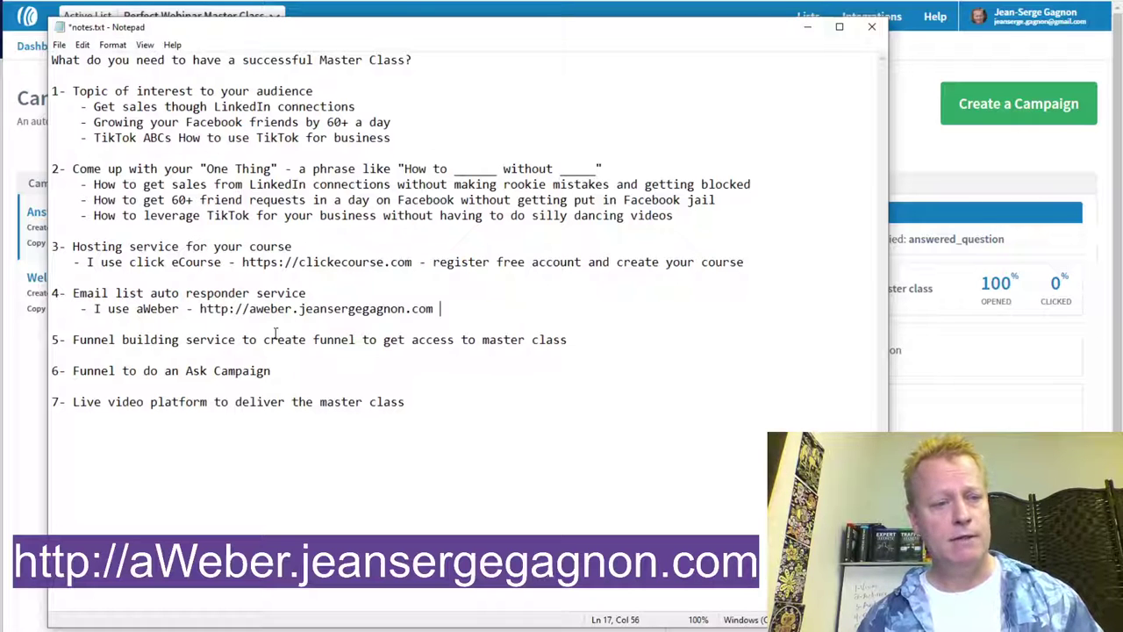
Start a new indented dash bullet under item 5 about the funnel building service.
left_click(585, 341)
key("Return")
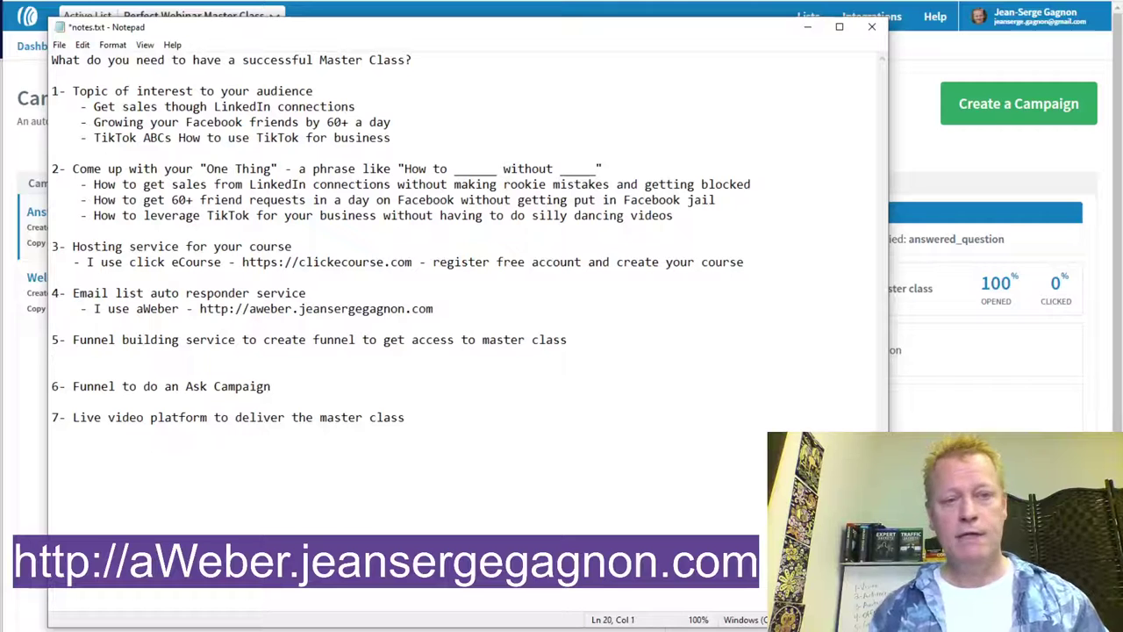
left_click(52, 386)
left_click(52, 355)
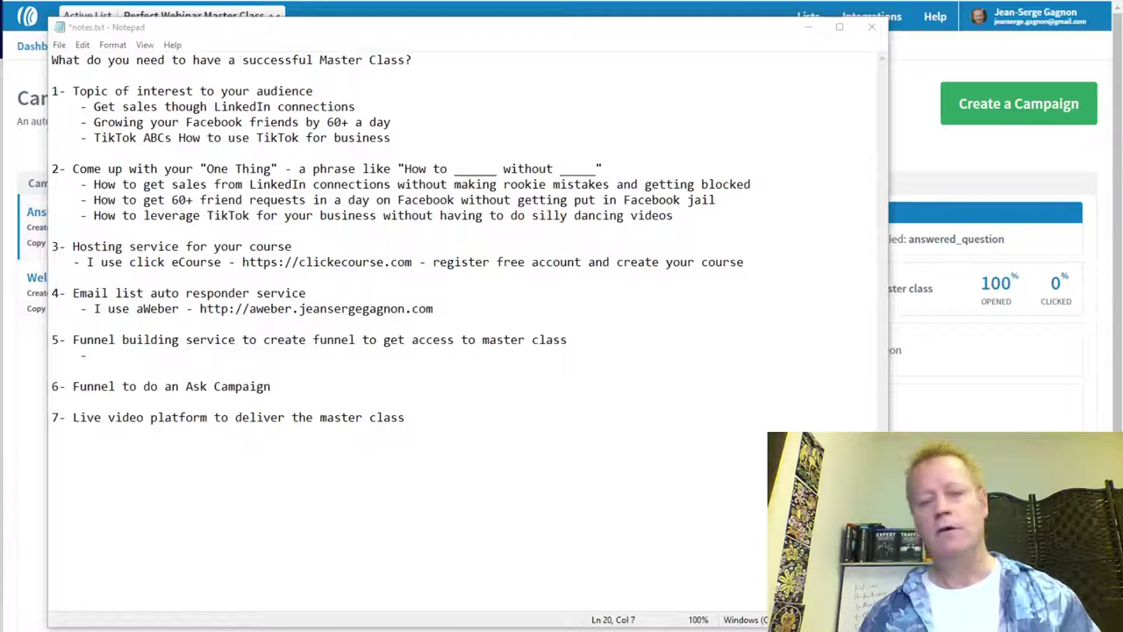
left_click(123, 340)
key("shift+Home")
left_click(321, 339, "shift")
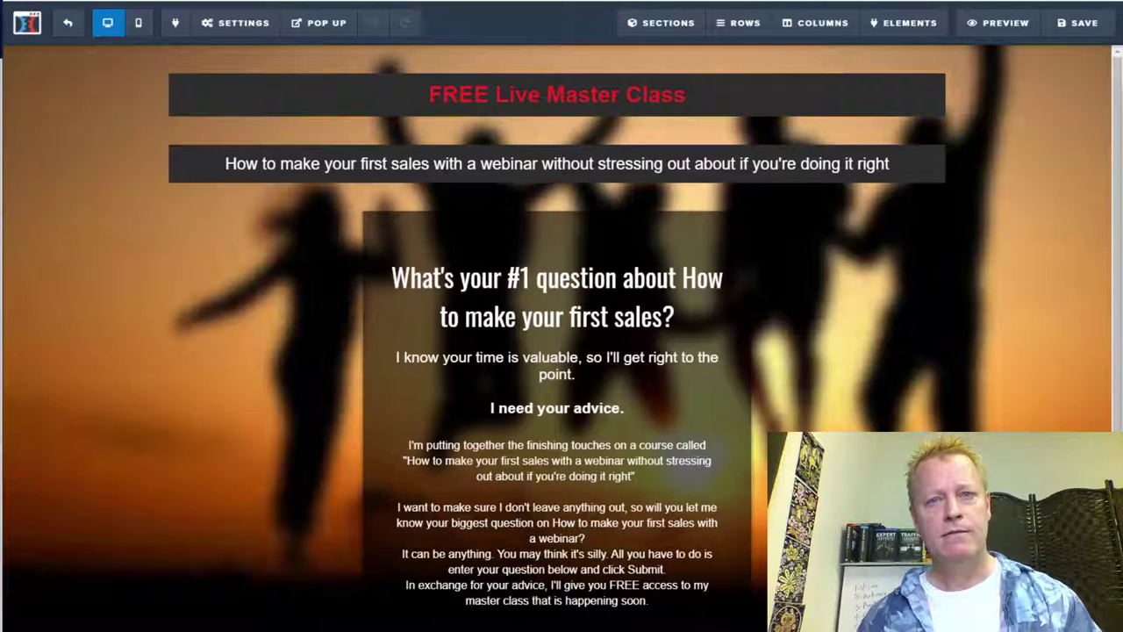
Switch to ClickFunnels, review the ask page down to its question field, and open the Perfect Webinar Master Class funnel.
scroll(874, 403, "down", 4)
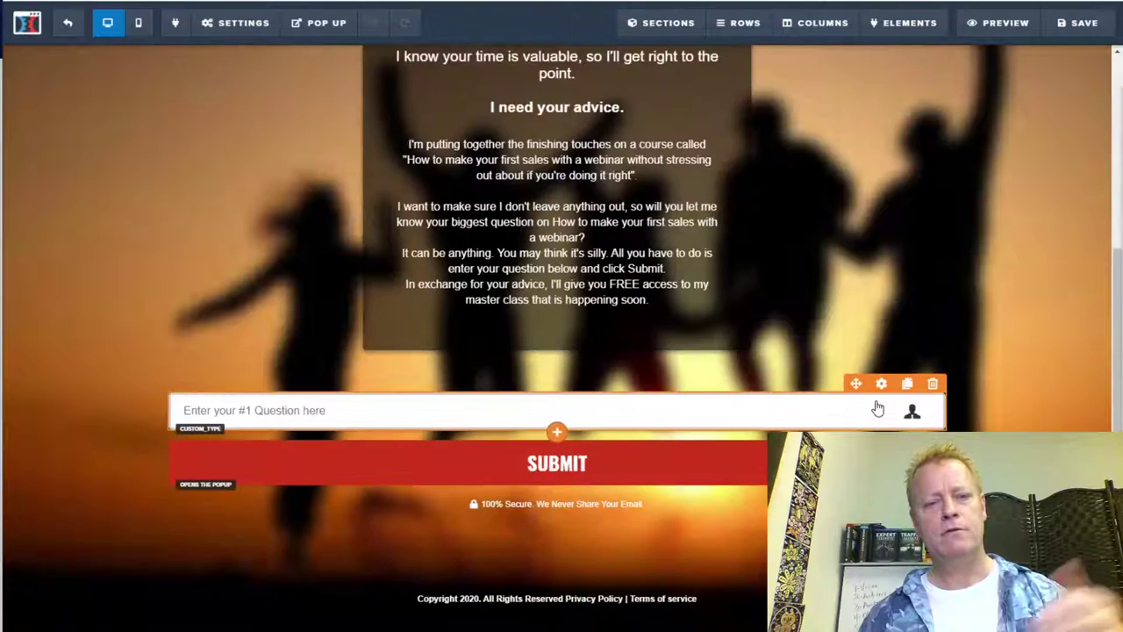
scroll(877, 407, "up", 4)
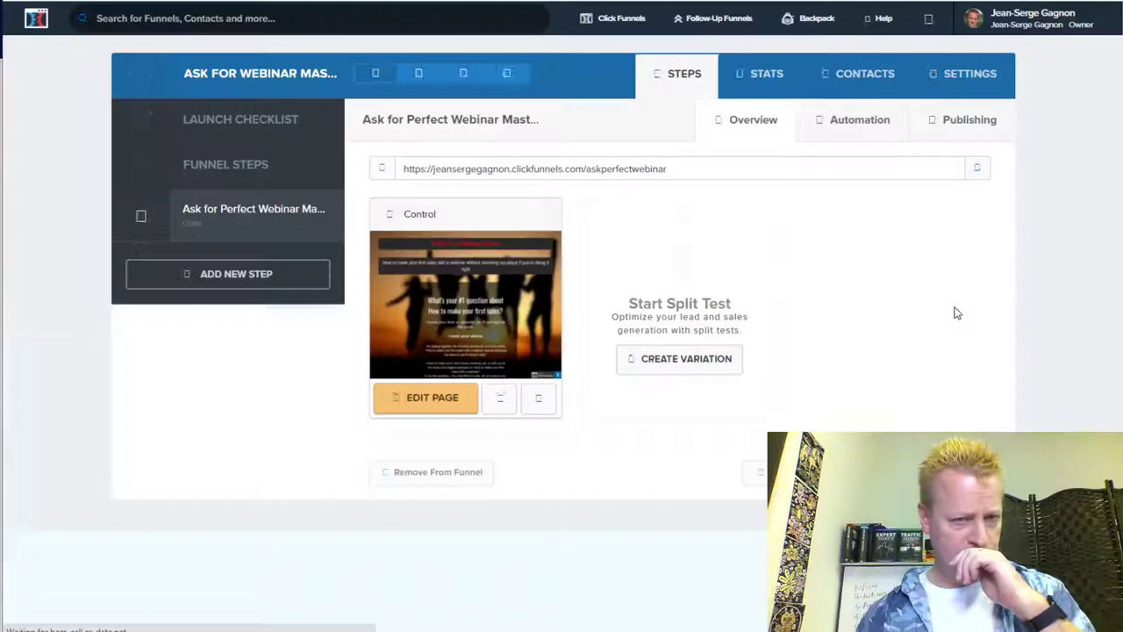
left_click(593, 22)
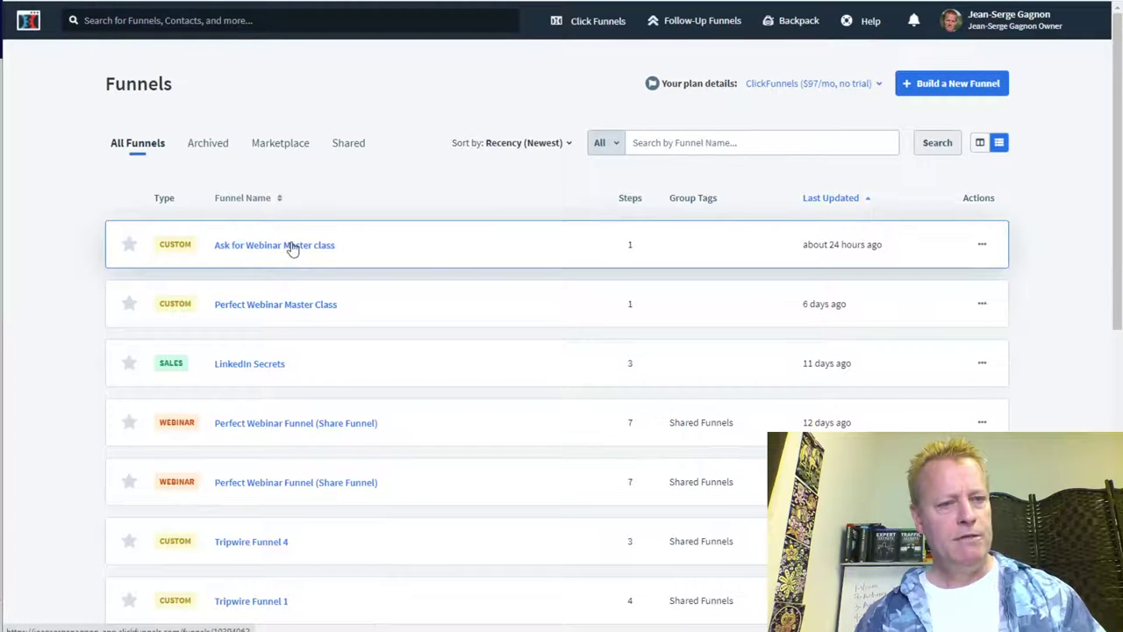
left_click(304, 310)
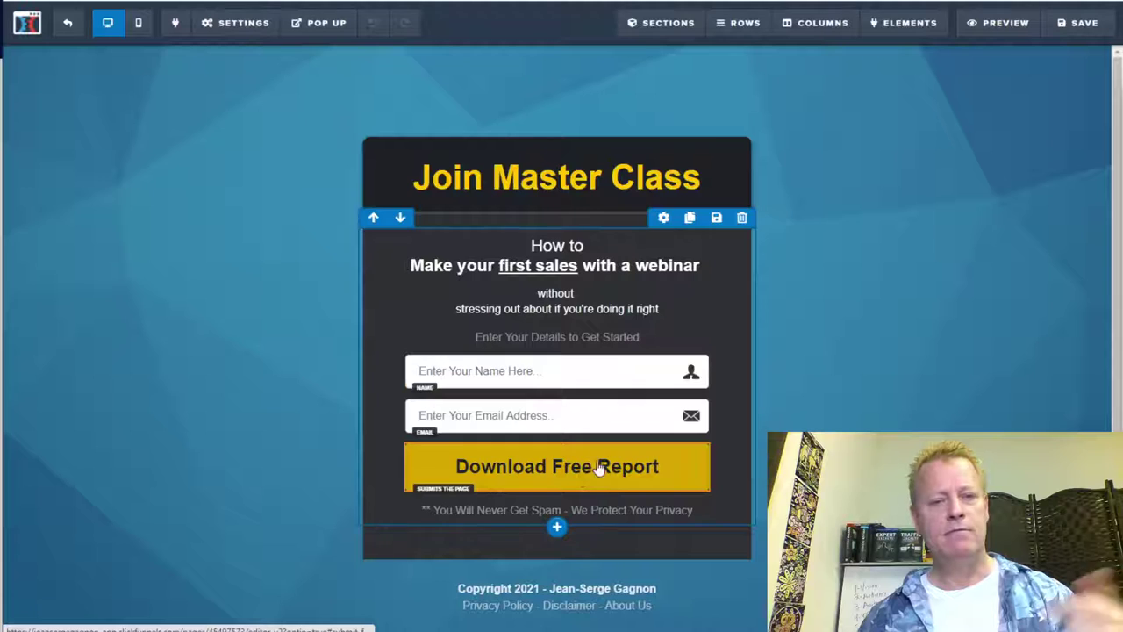
Change the opt-in button's text to "Join Master Class" and save the page.
left_click(555, 474)
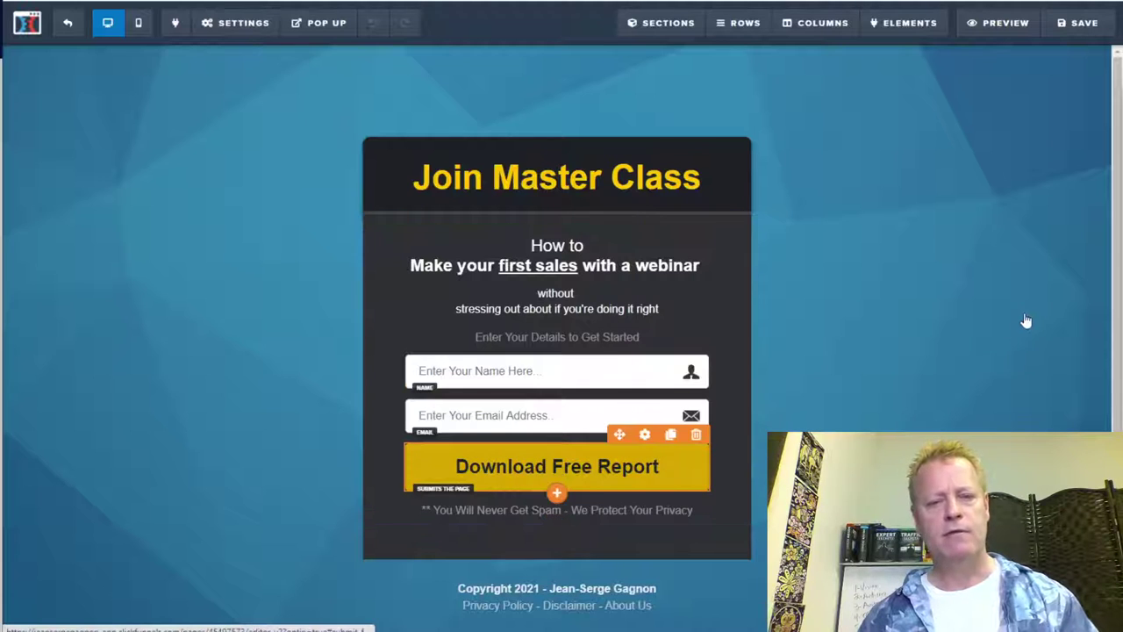
left_click_drag(1075, 230, 903, 239)
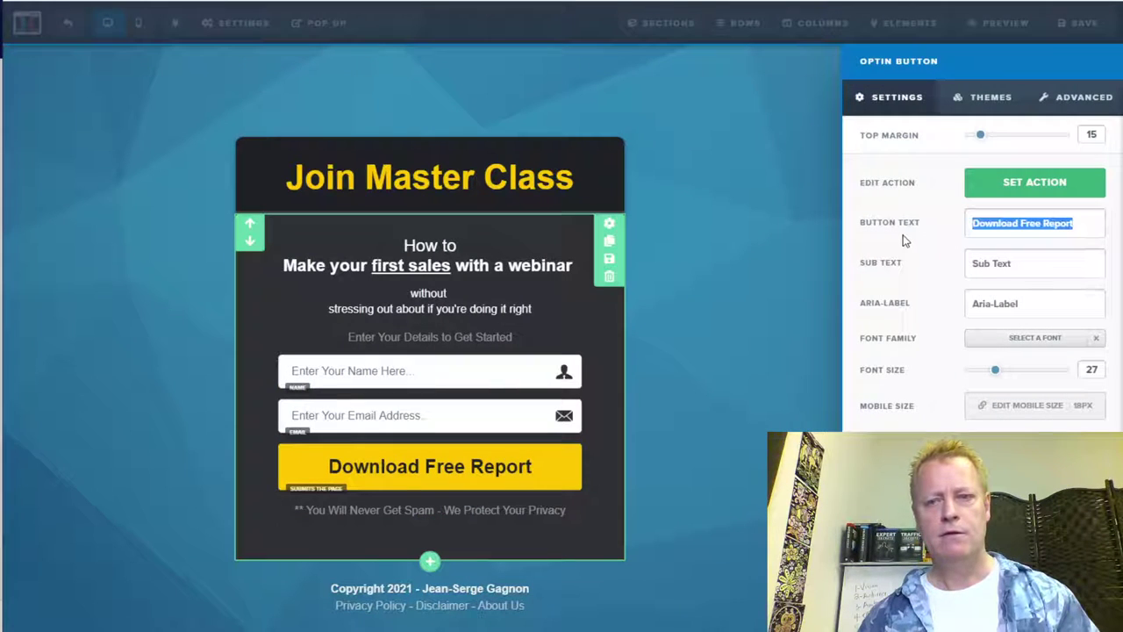
type("Join Master cla")
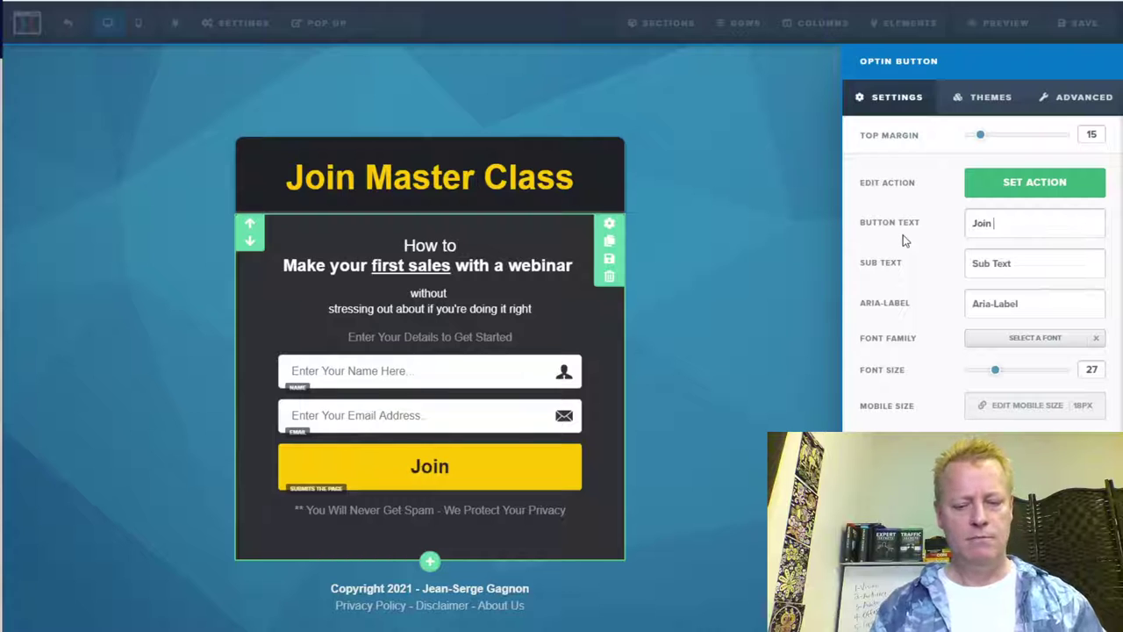
key("BackSpace")
key("BackSpace")
key("BackSpace")
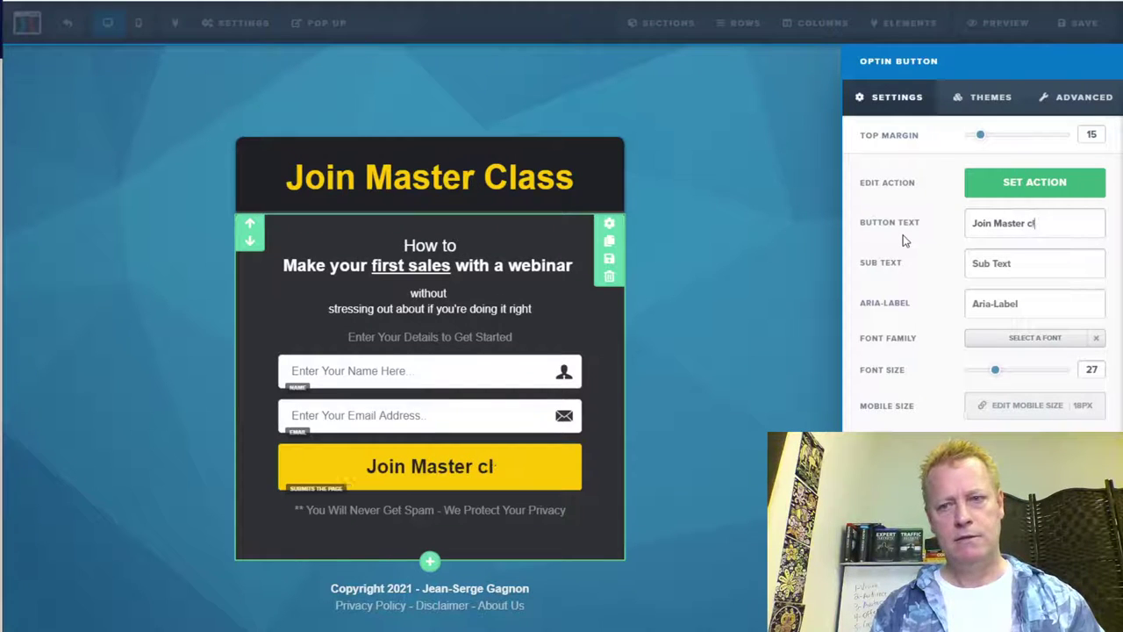
type("Class")
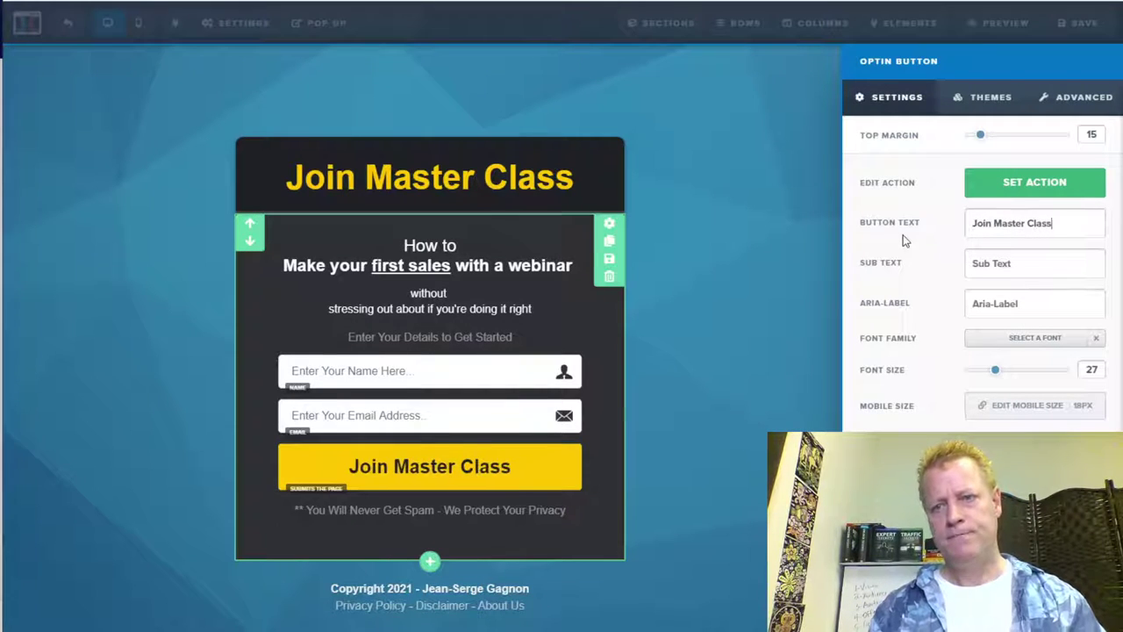
left_click(711, 293)
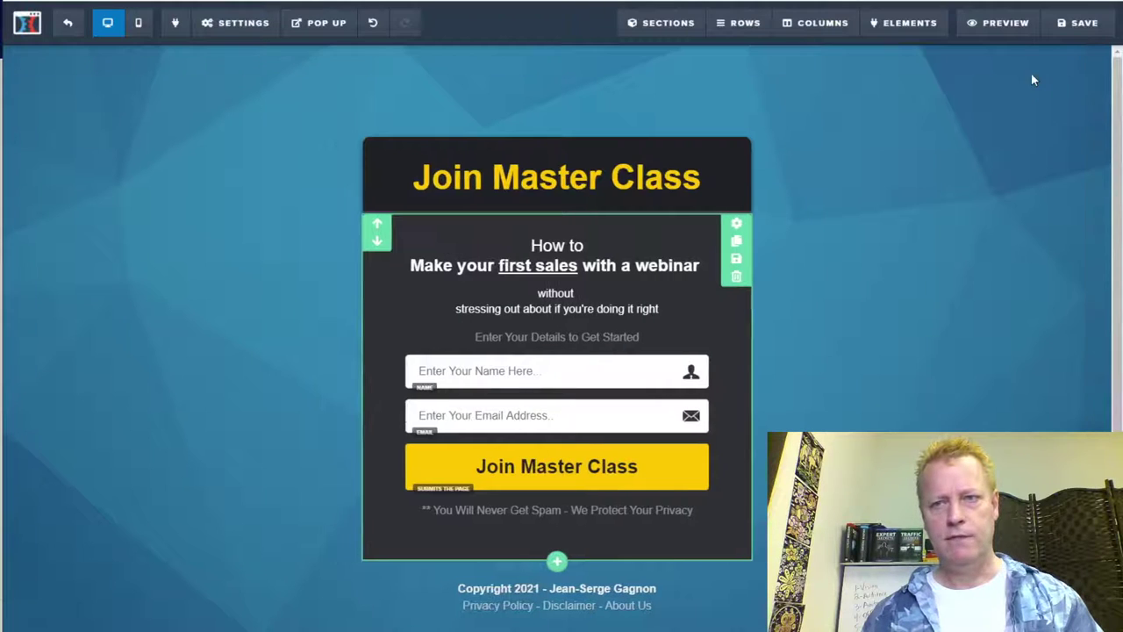
left_click(1077, 30)
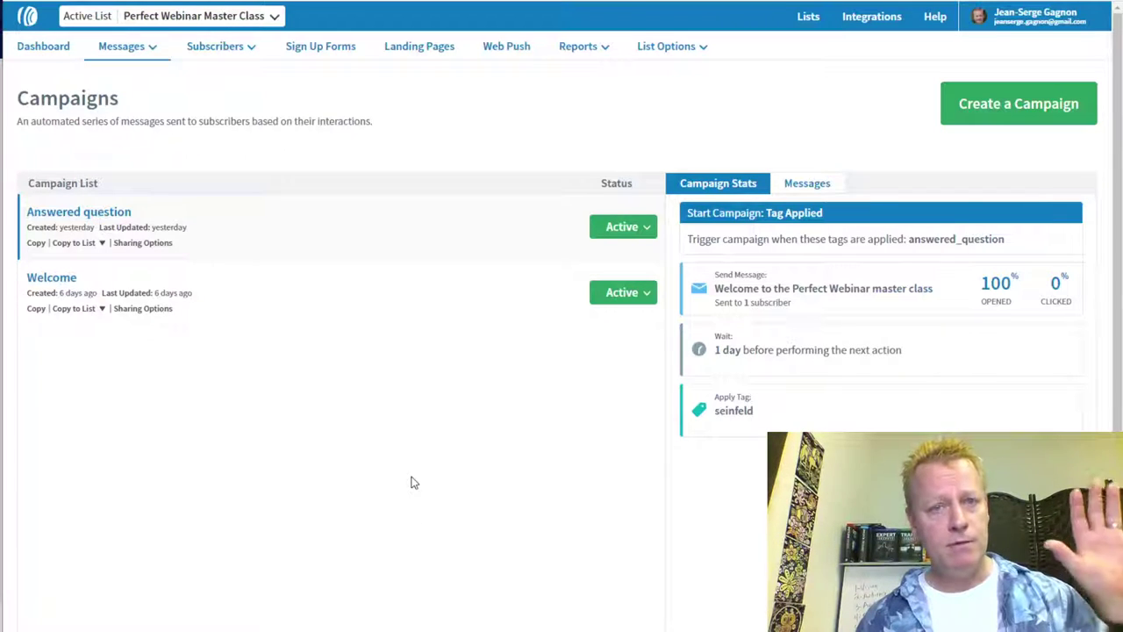
Switch to AWeber, open the Welcome campaign and preview its "Welcome to Perfect Webinar Master Class" message.
left_click(248, 293)
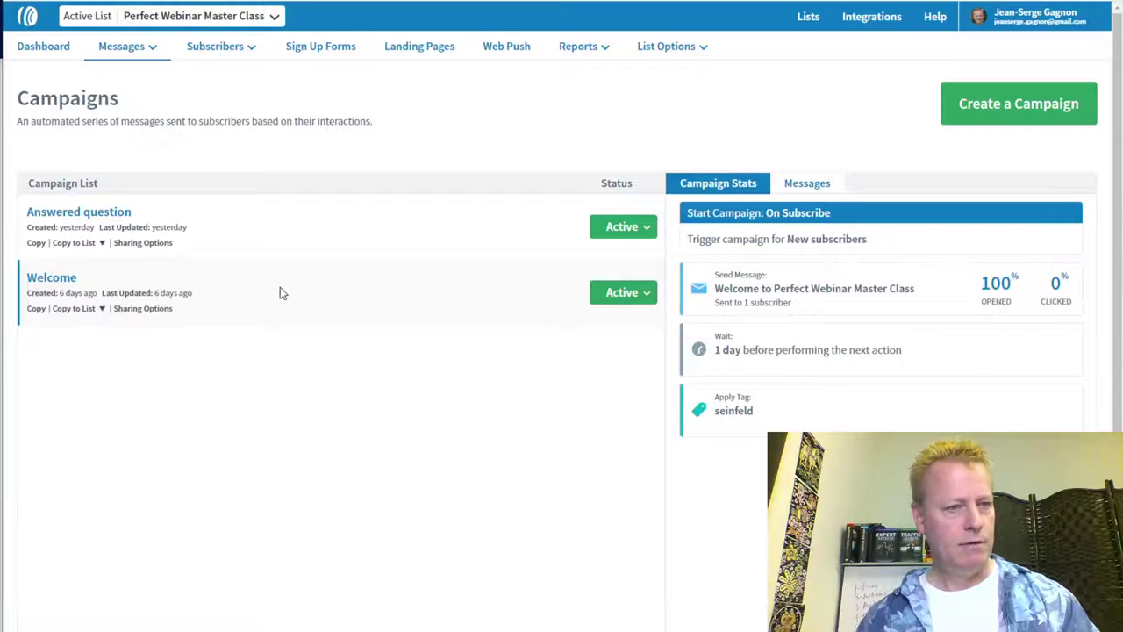
left_click(58, 284)
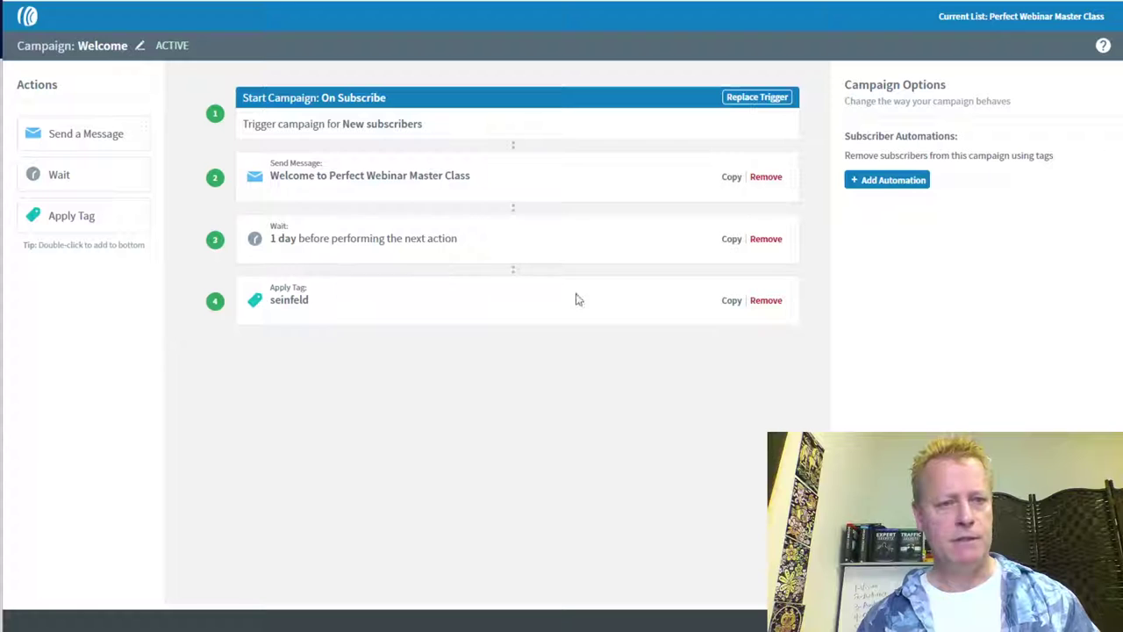
left_click(500, 176)
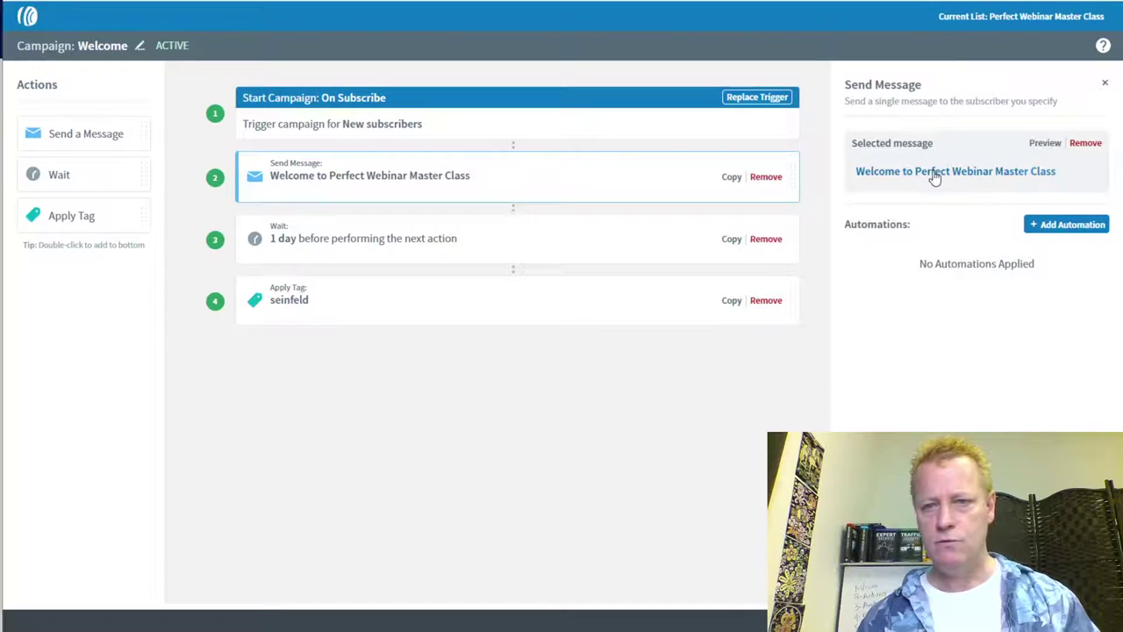
left_click(1033, 142)
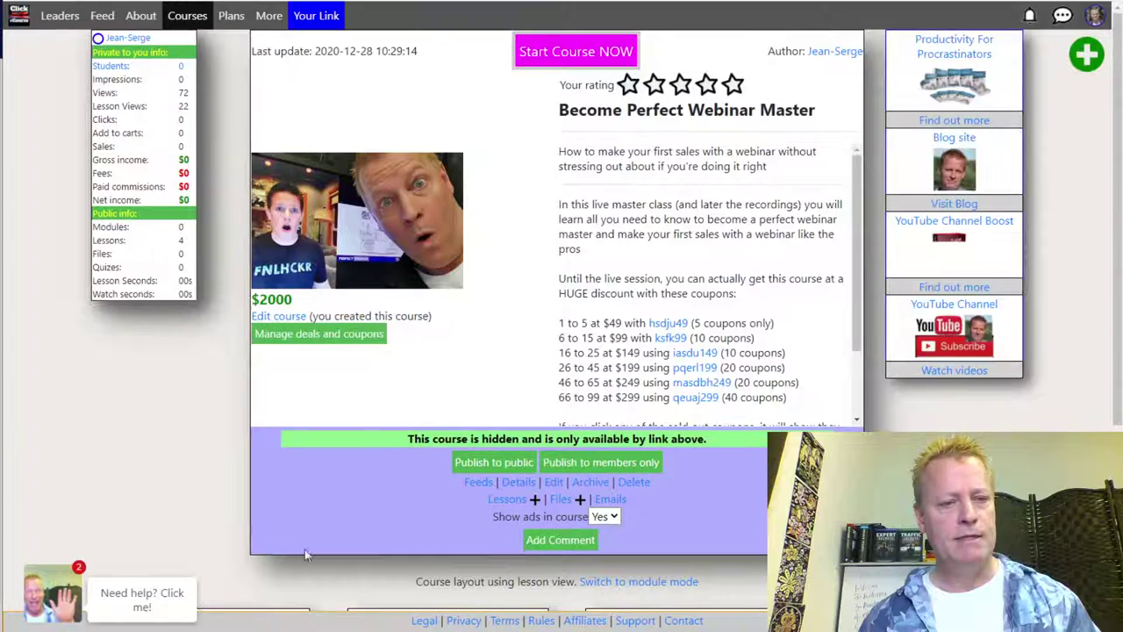
Review the Become Perfect Webinar Master course page down to its lessons.
scroll(354, 494, "down", 4)
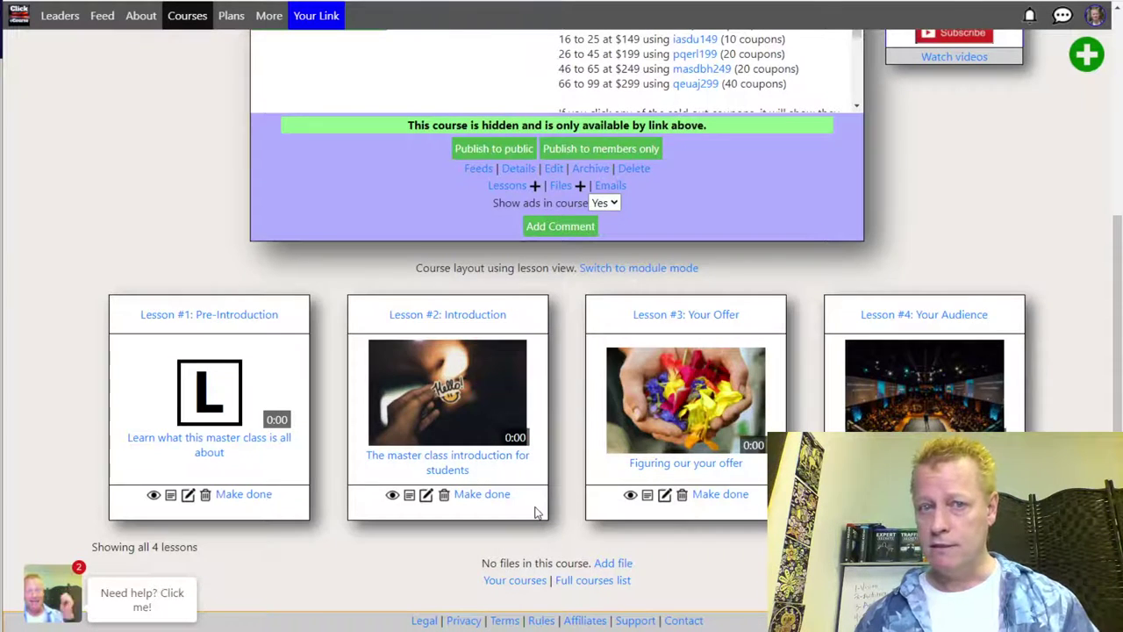
scroll(537, 512, "up", 3)
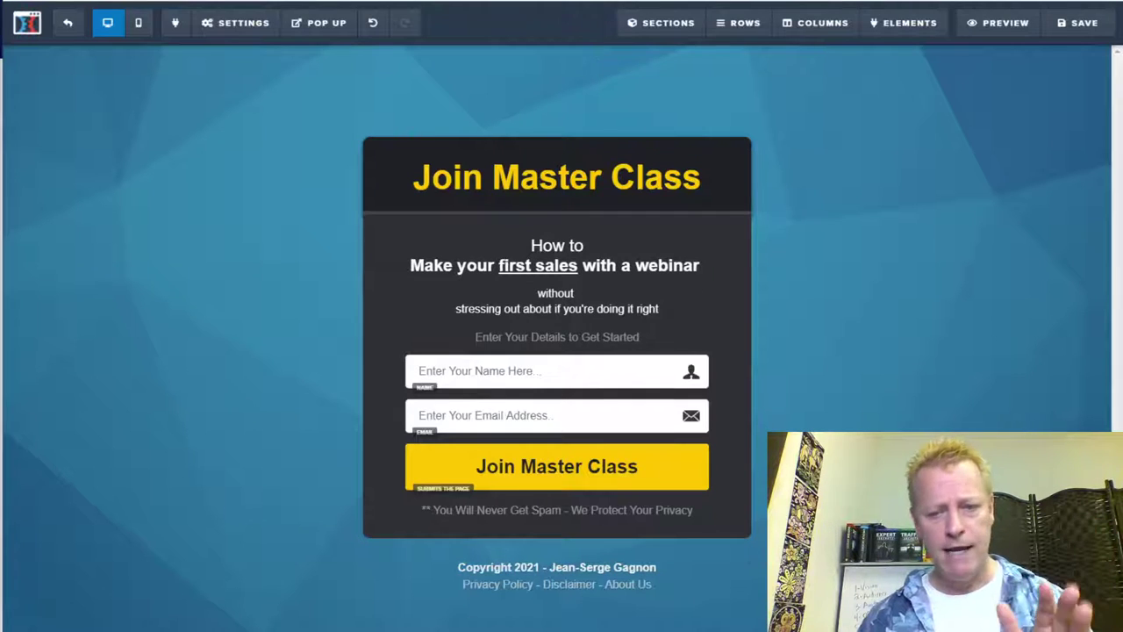
Switch to the Notepad notes and complete item 5's bullet with "I use Click Funnels -" followed by the presenter's ClickFunnels link.
key("alt+Tab")
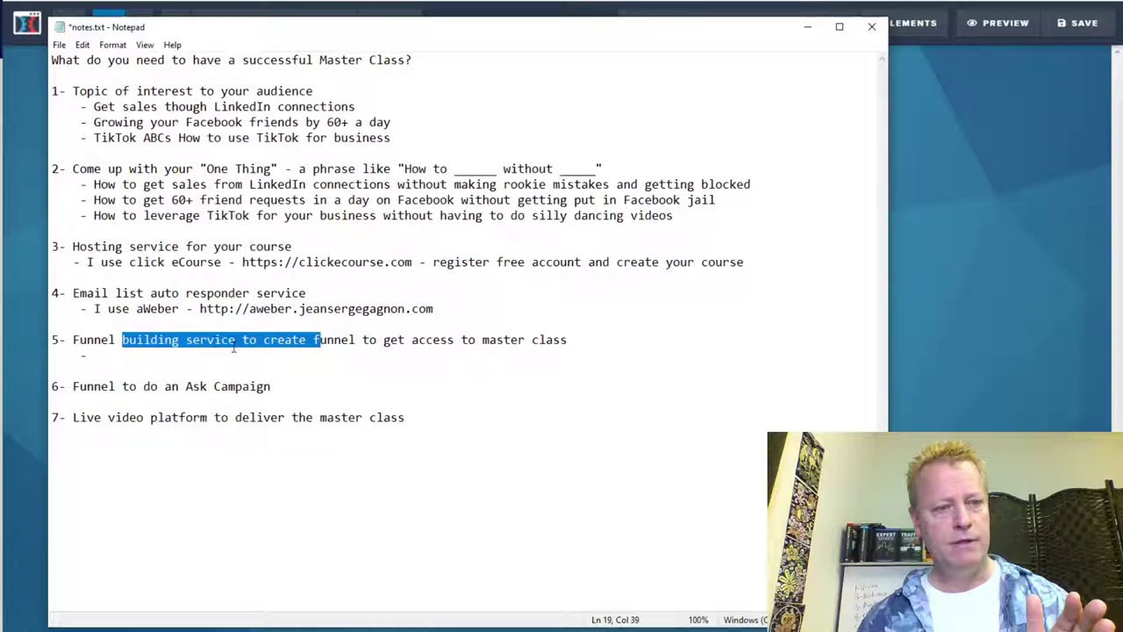
left_click(121, 356)
type("I use Click Funnels - http://cf.jeansergegagnon.com")
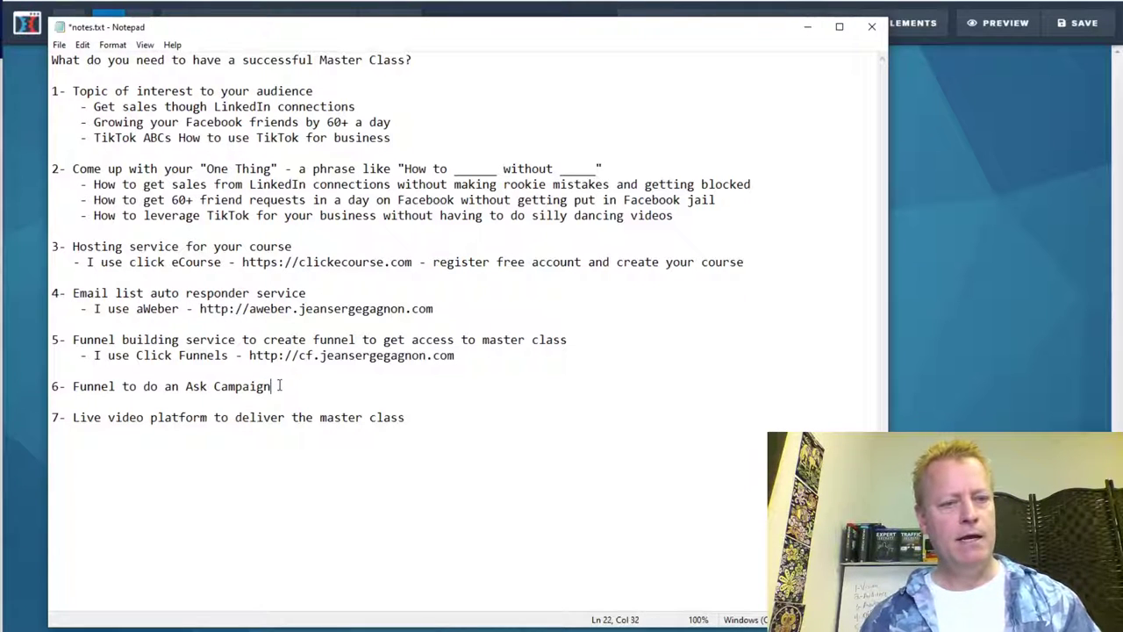
Add the bullet "Also used Click Funnels -" under item 6 and copy the ClickFunnels link from item 5 to its end.
key("Return")
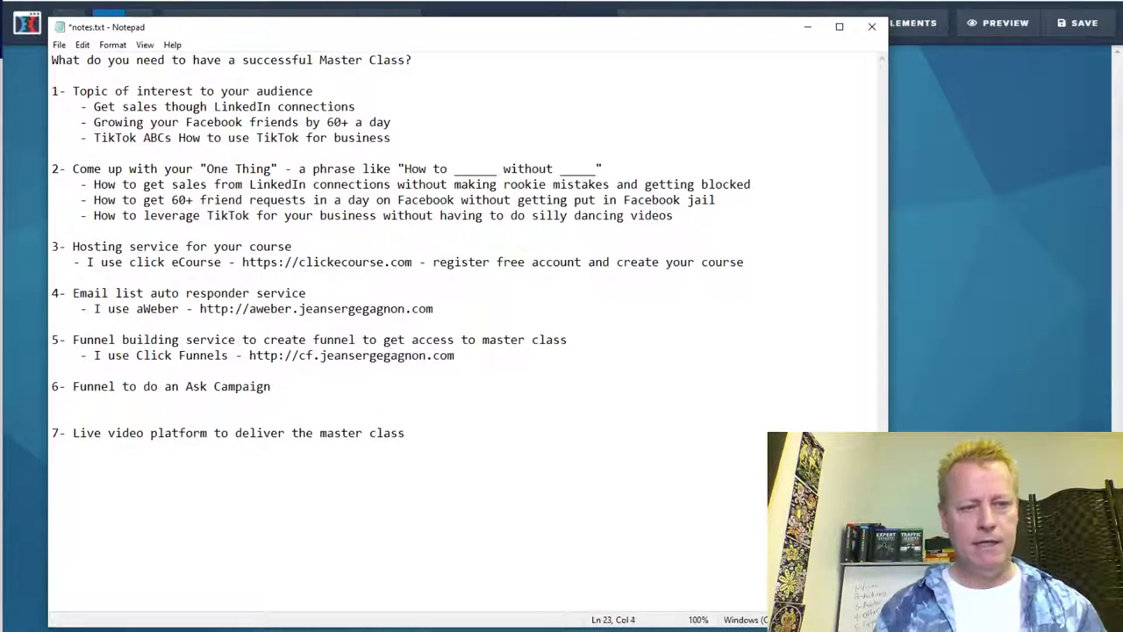
type("- Also used Click Funnels -")
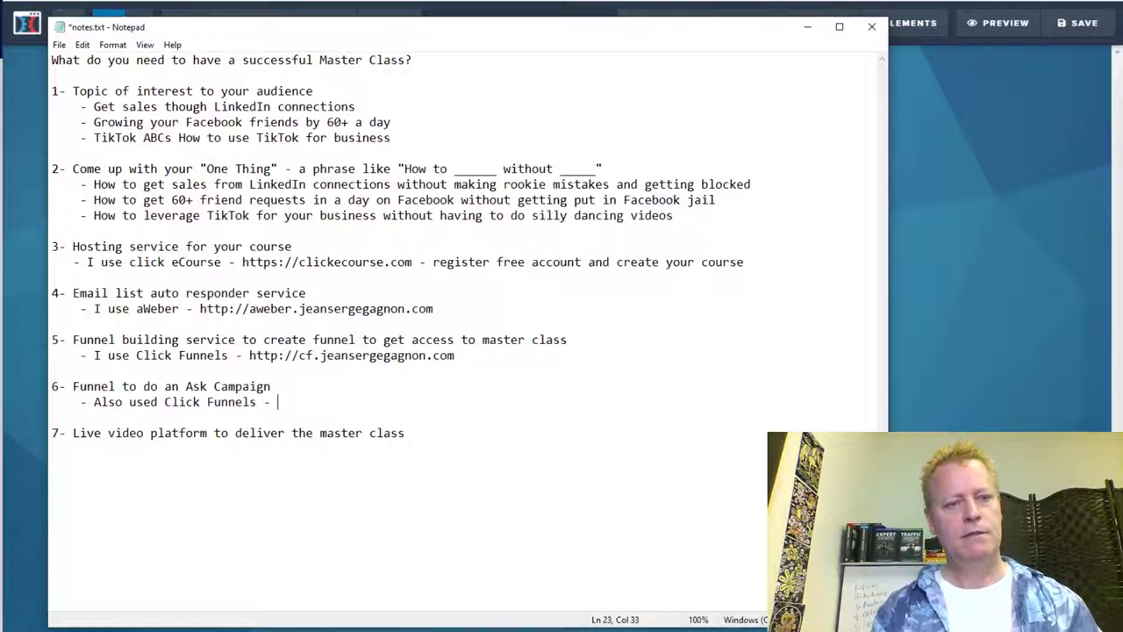
mouse_move(252, 354)
left_mouse_down()
mouse_move(426, 356)
mouse_move(252, 360)
left_mouse_up()
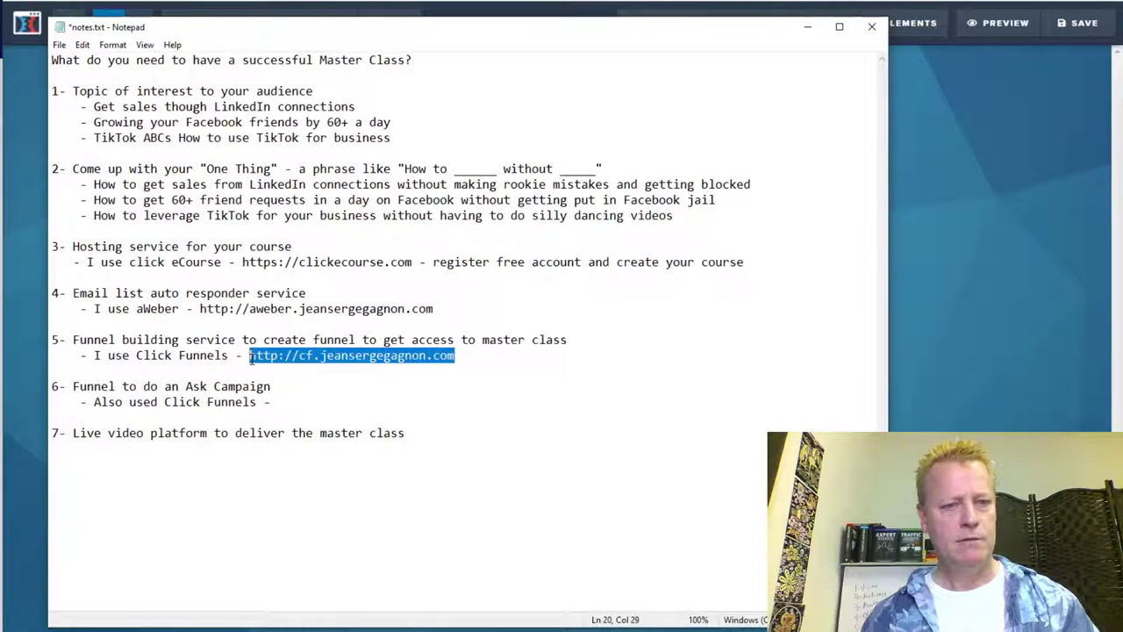
key("ctrl+c")
left_click(283, 402)
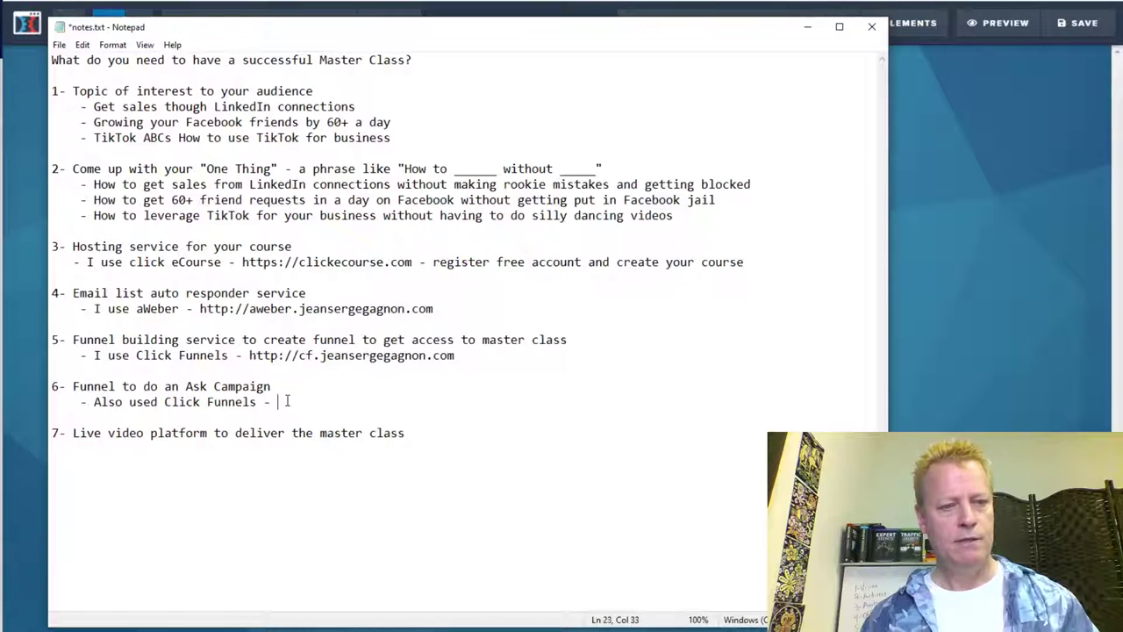
key("ctrl+v")
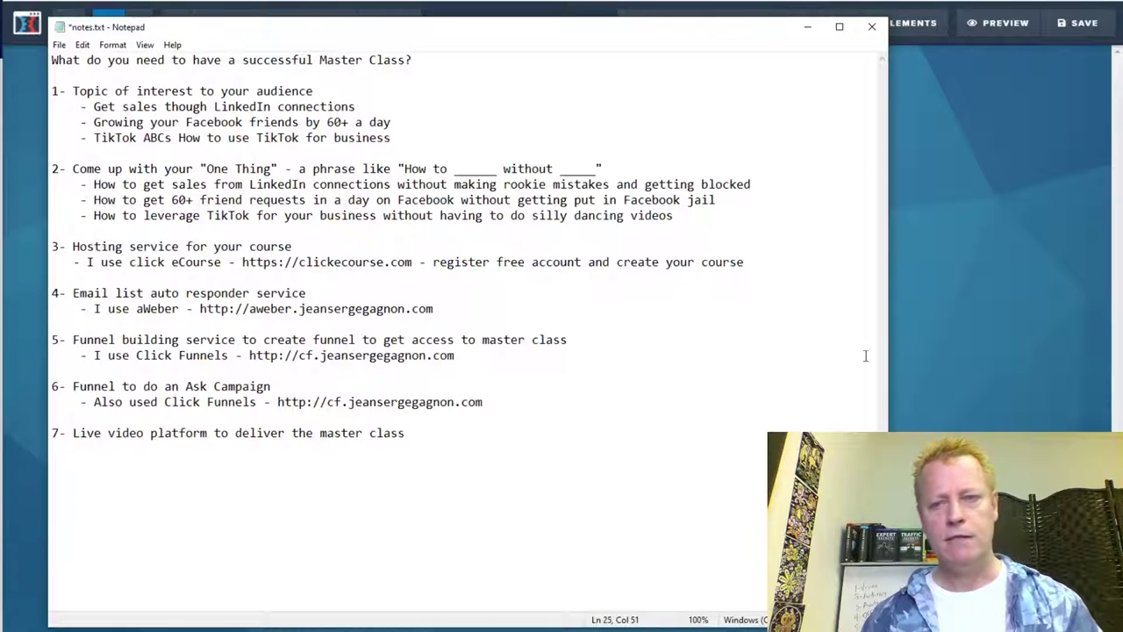
Switch to ClickFunnels, leave the opt-in page and open the "Ask for Webinar Master class" funnel's page in the editor.
left_click(1018, 222)
left_click(67, 23)
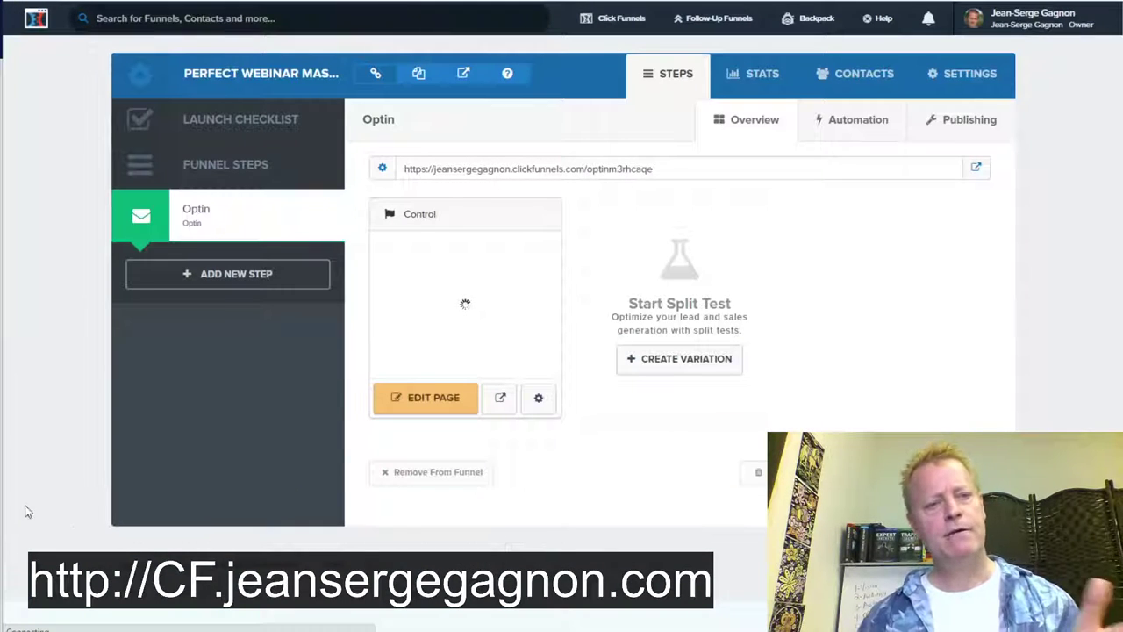
mouse_move(629, 27)
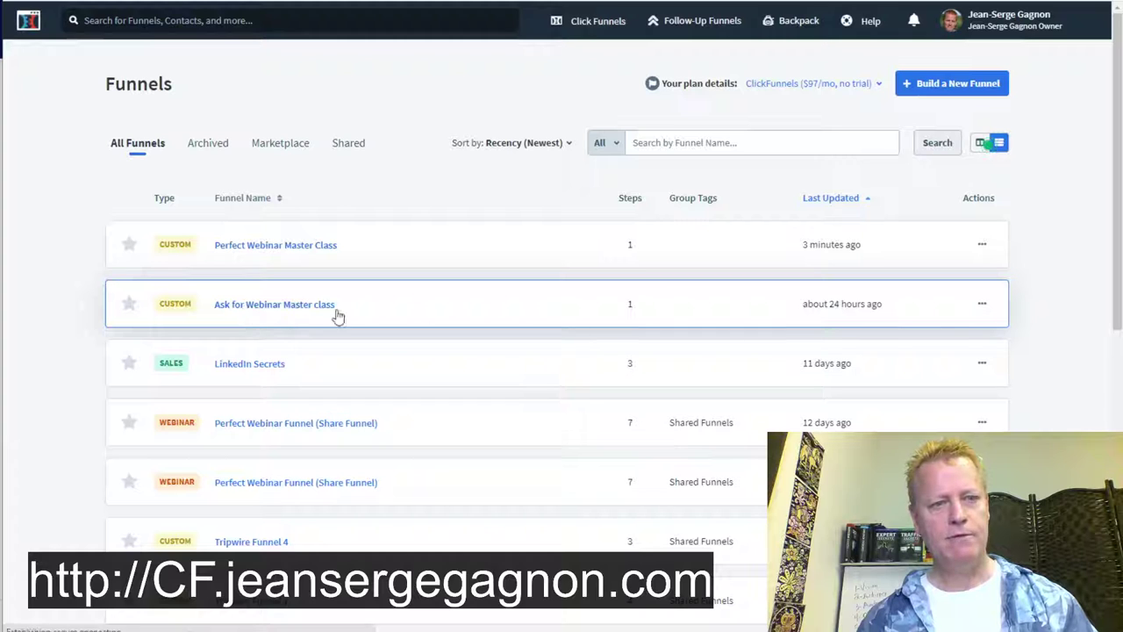
left_click(517, 314)
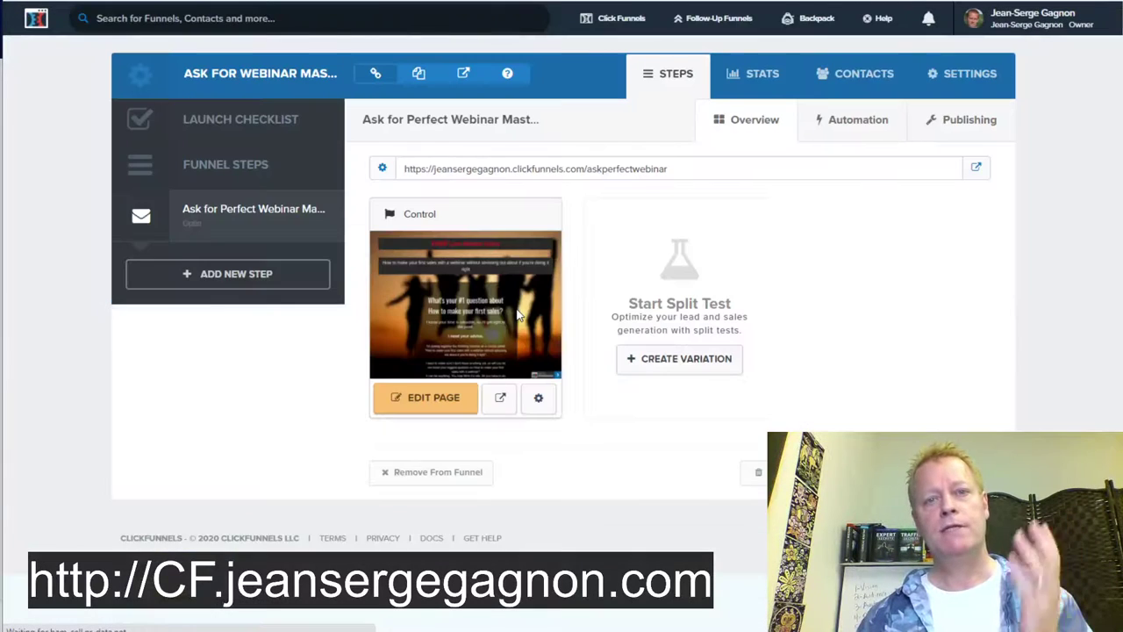
left_click(430, 399)
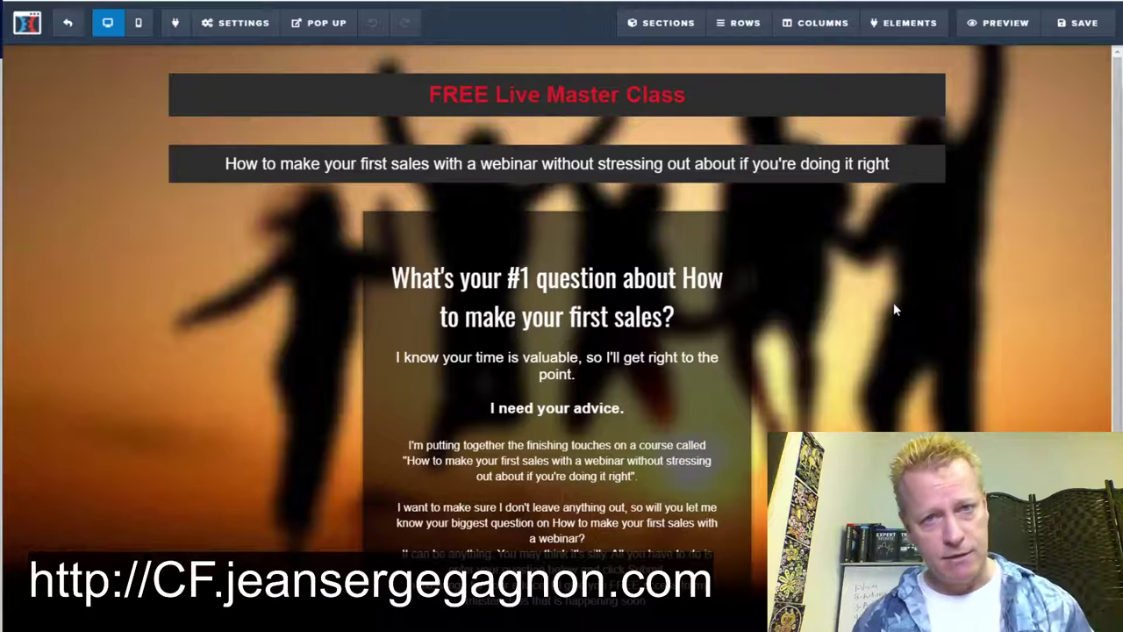
Review the ask page down to its question field and Submit button, and display its pop-up form.
scroll(899, 344, "down", 3)
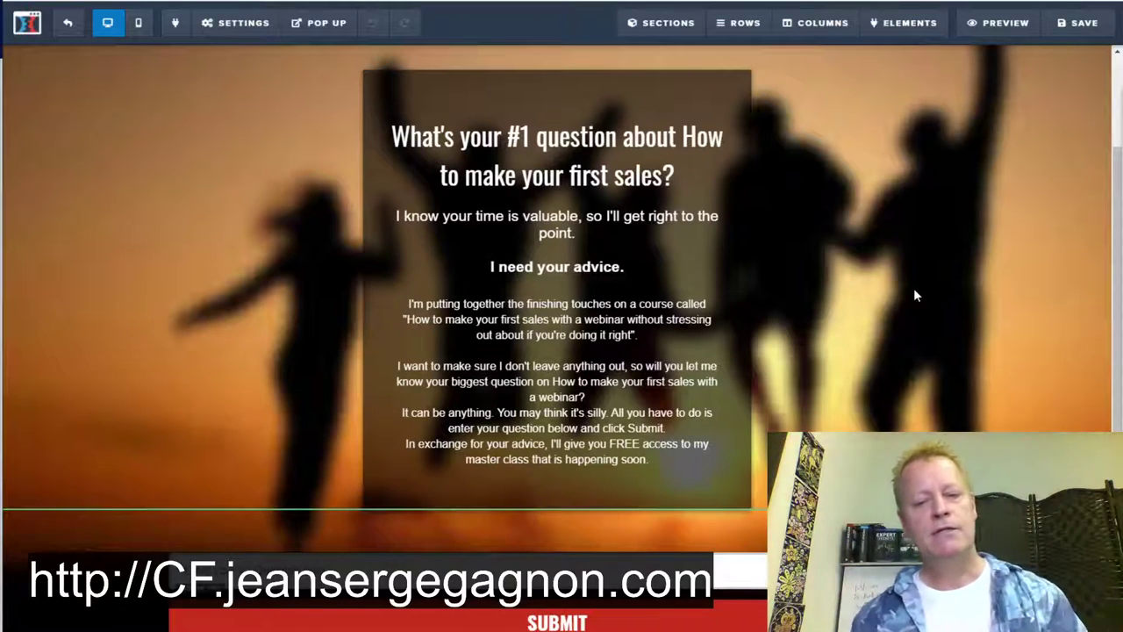
scroll(921, 293, "down", 2)
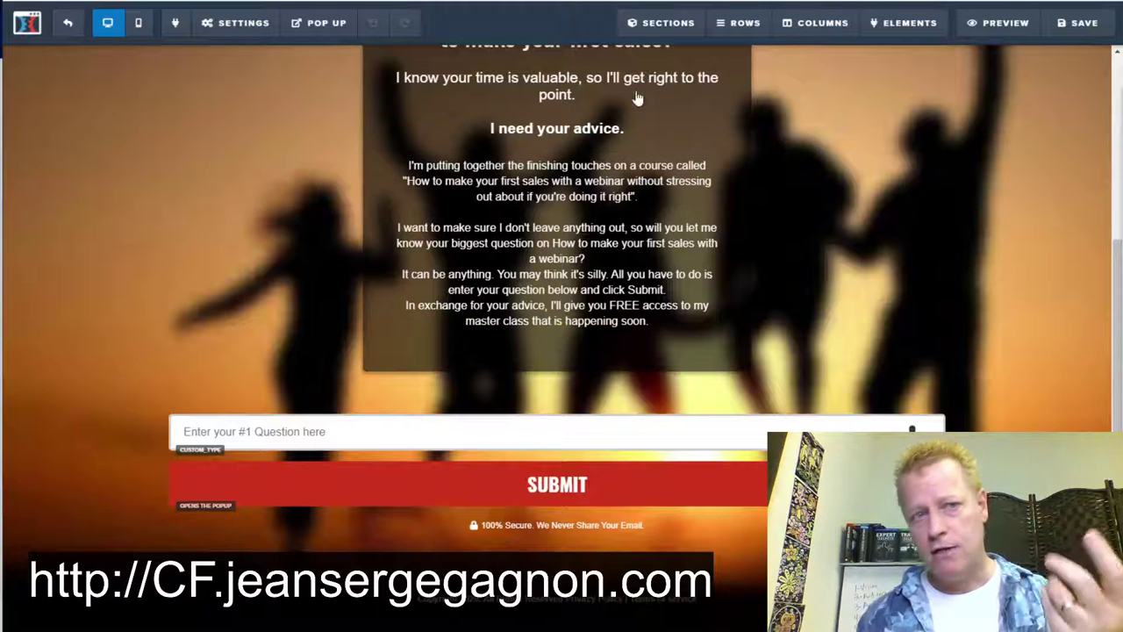
left_click(321, 22)
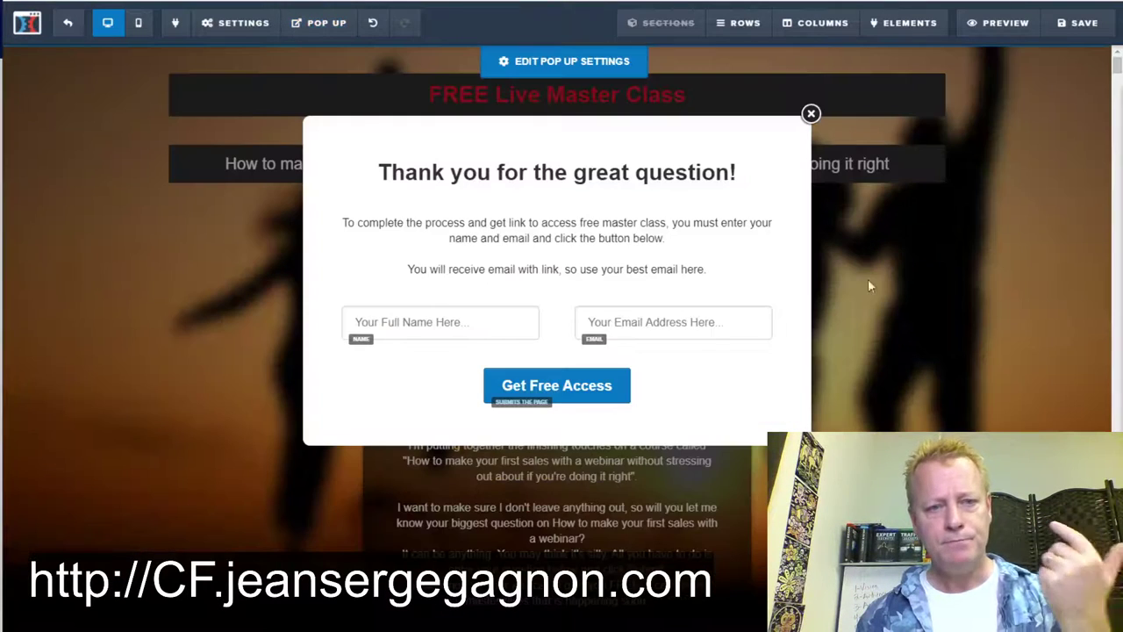